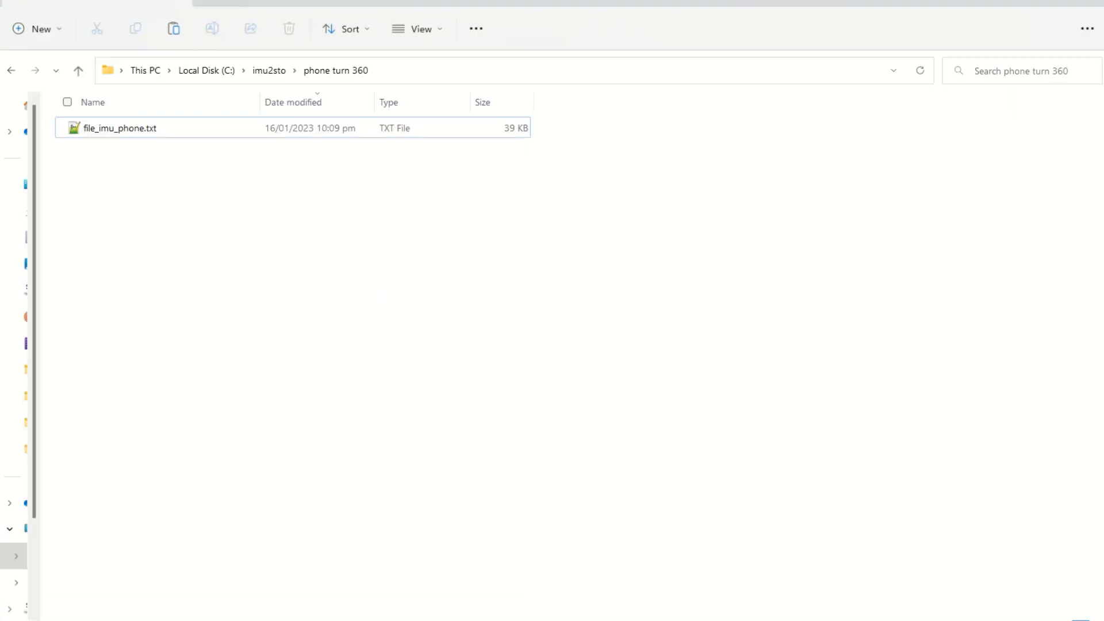
- Open file_imu_phone.txt from the phone turn 360 folder and examine its comma-separated sensor values row by row
double_click(113, 128)
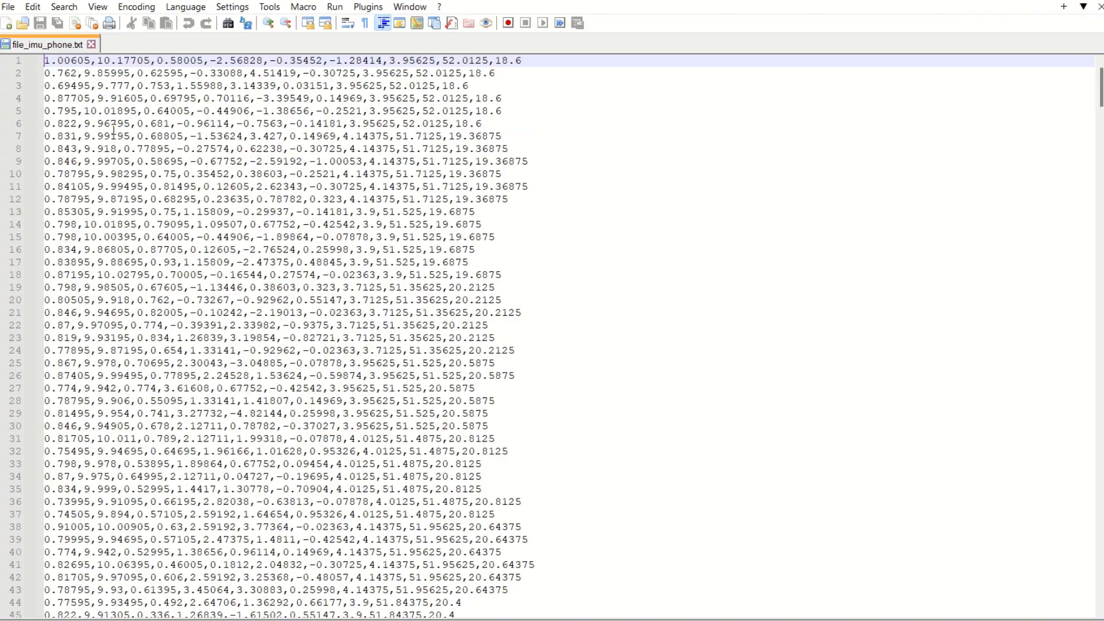
drag(48, 60, 535, 62)
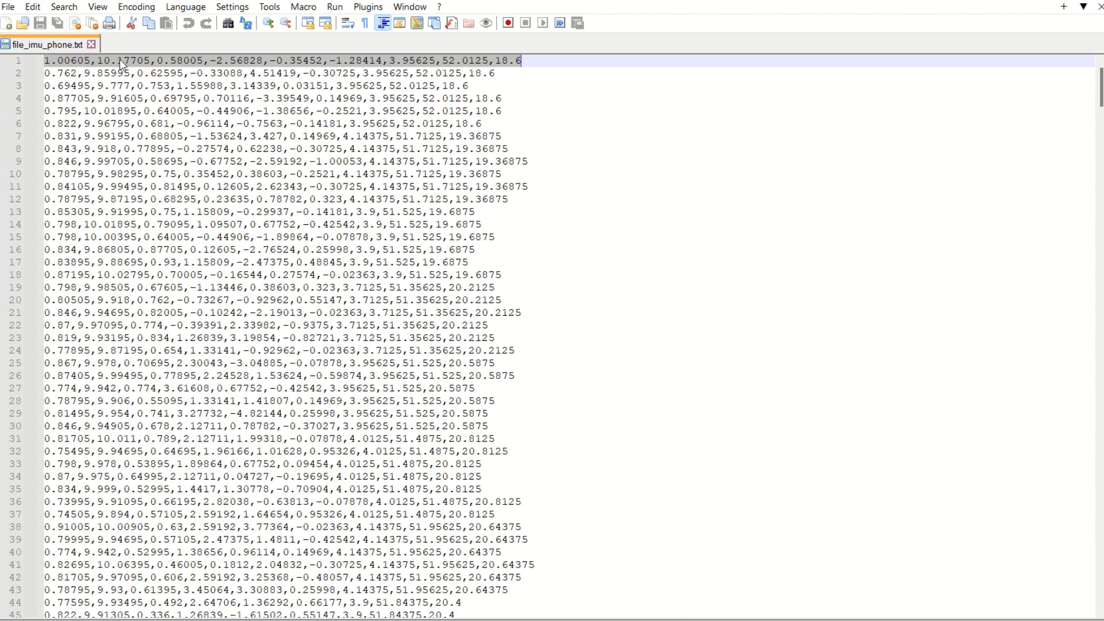
click(236, 61)
drag(215, 60, 291, 60)
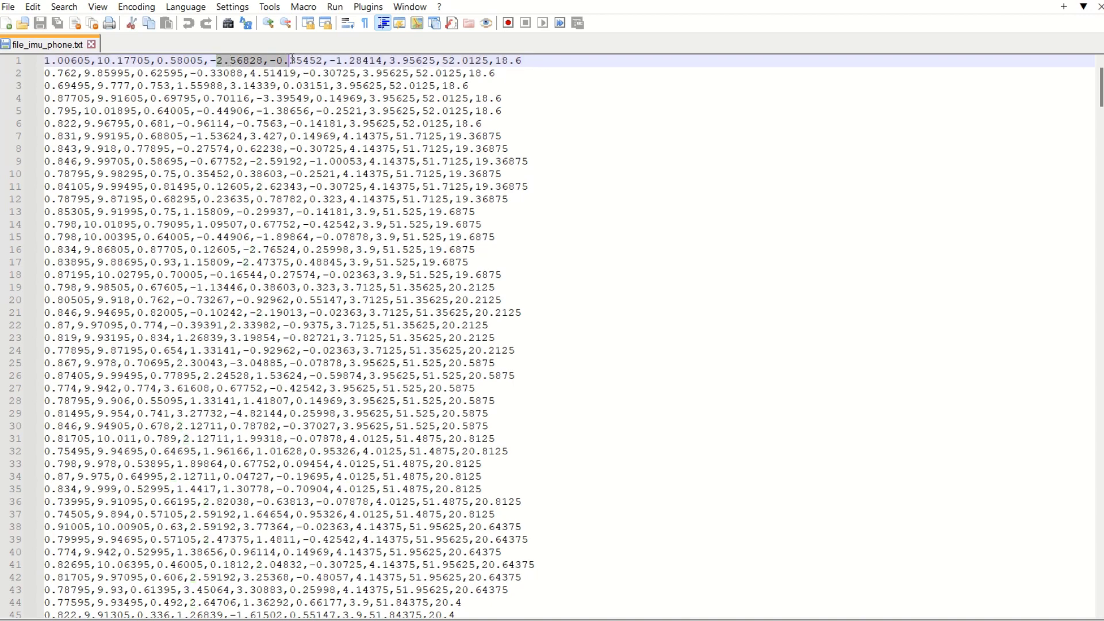
scroll(422, 217, down, 6)
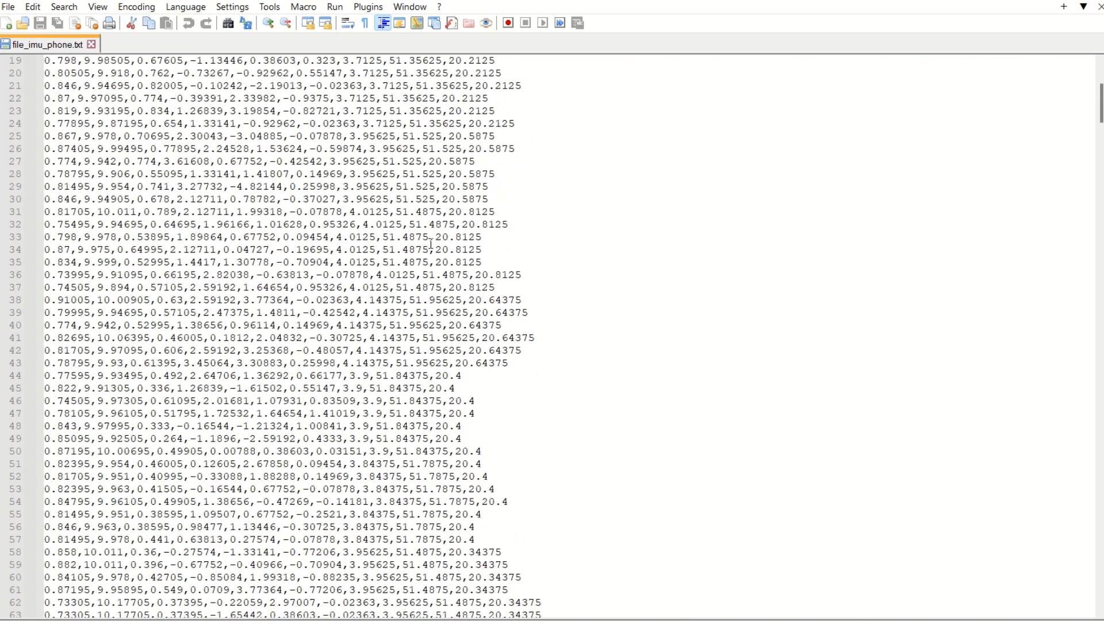
scroll(636, 104, up, 5)
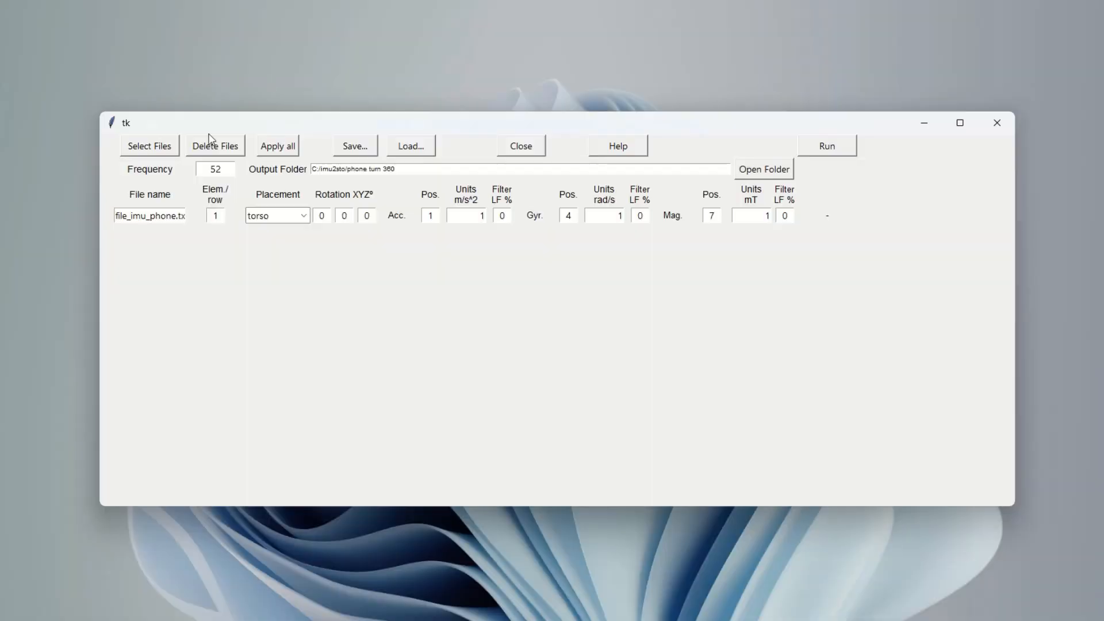
- In the IMU conversion window, check the frequency and row settings and set the phone sensor's placement to pelvis
double_click(208, 167)
click(216, 215)
click(303, 216)
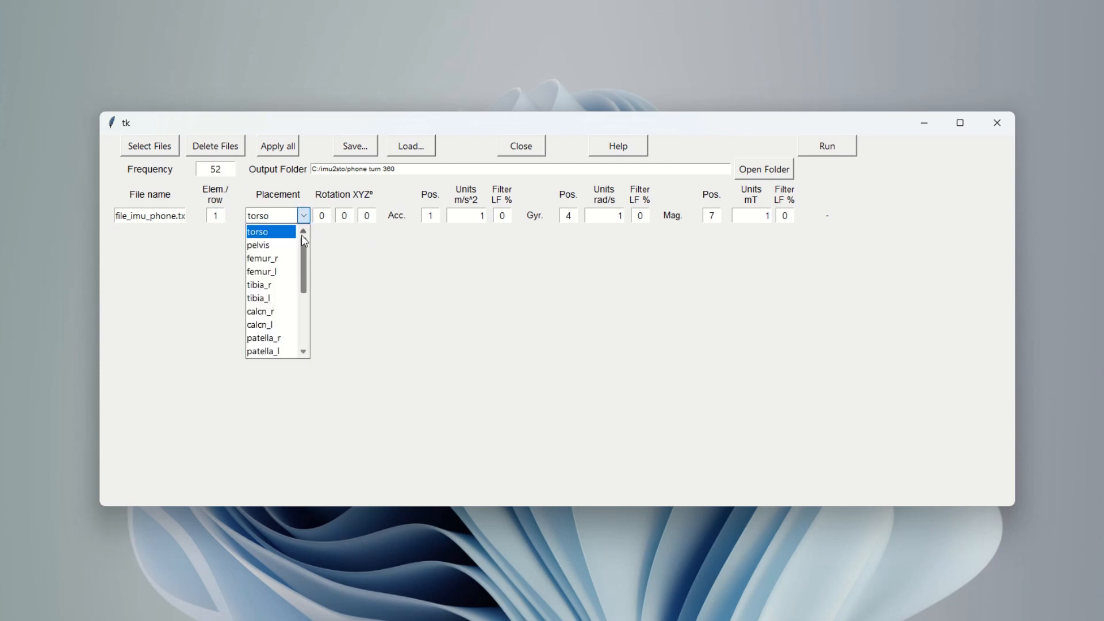
click(277, 246)
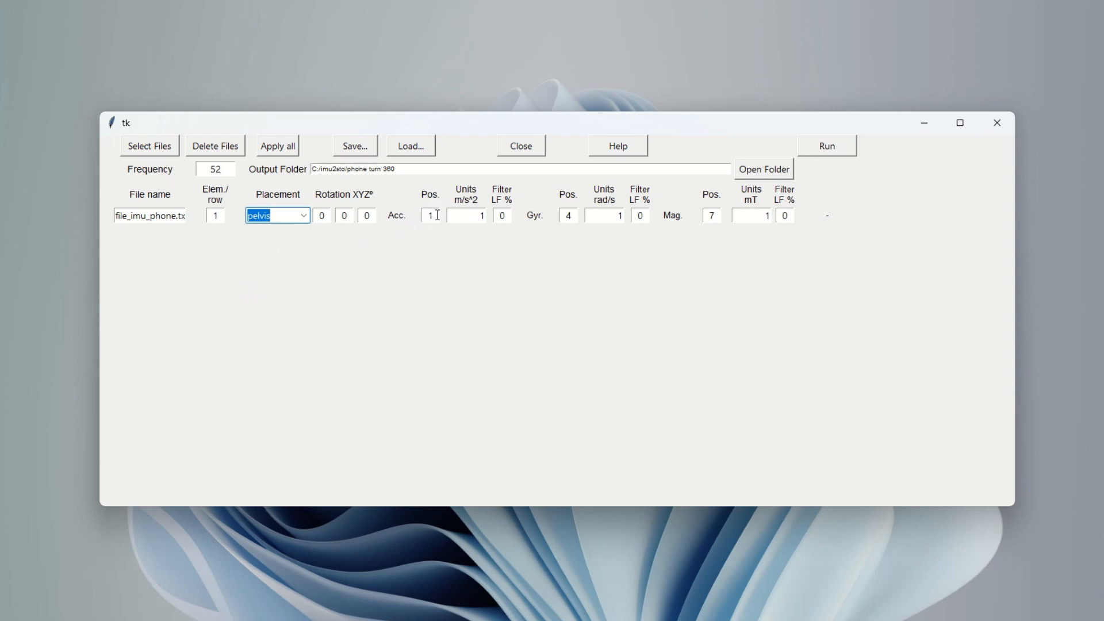
- Check the sensor position fields, set the gyroscope units factor to 0.04 and run the conversion
click(433, 215)
click(571, 214)
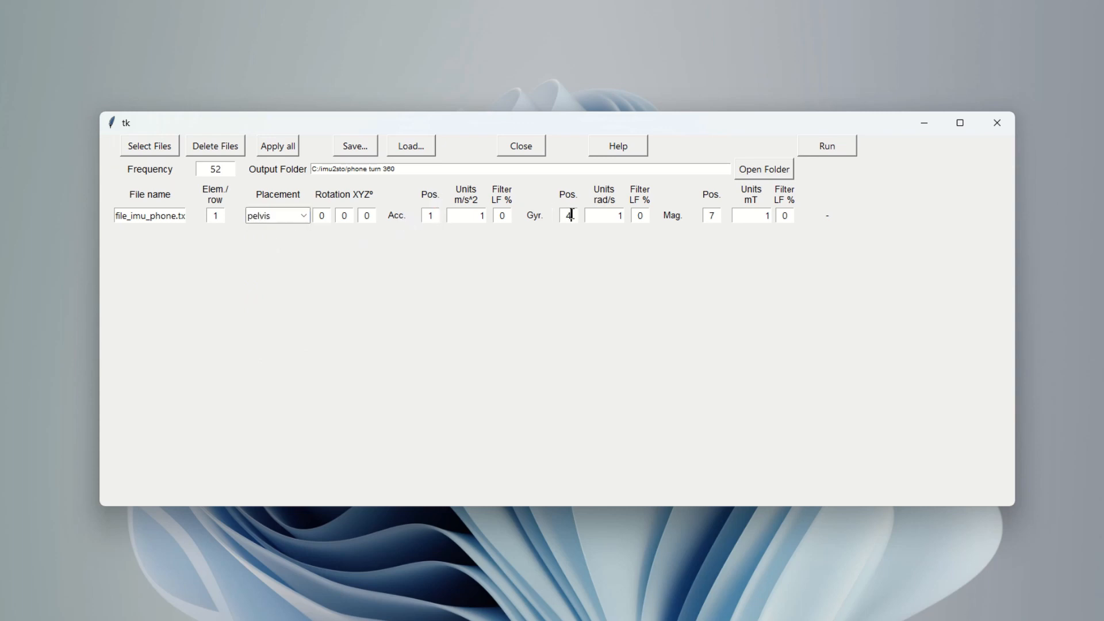
click(713, 215)
click(607, 215)
text(0.0)
text(174)
key(BackSpace)
key(BackSpace)
key(BackSpace)
key(BackSpace)
key(BackSpace)
text(.04)
click(834, 151)
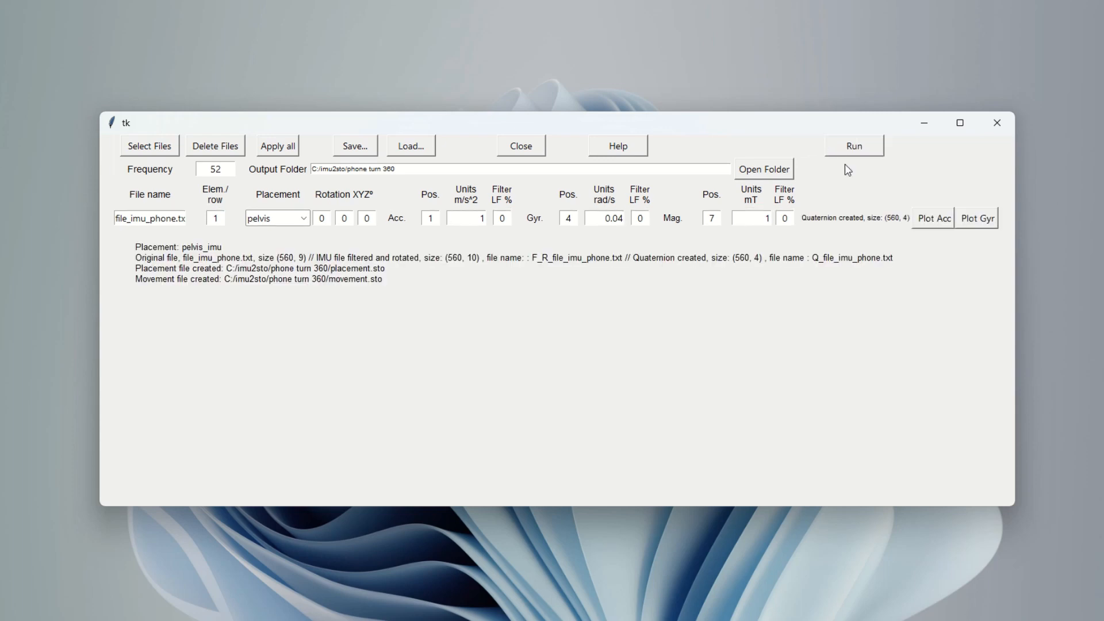
- Plot the converted acceleration and angular velocity data one after the other, widening each figure to inspect it before closing it
click(937, 218)
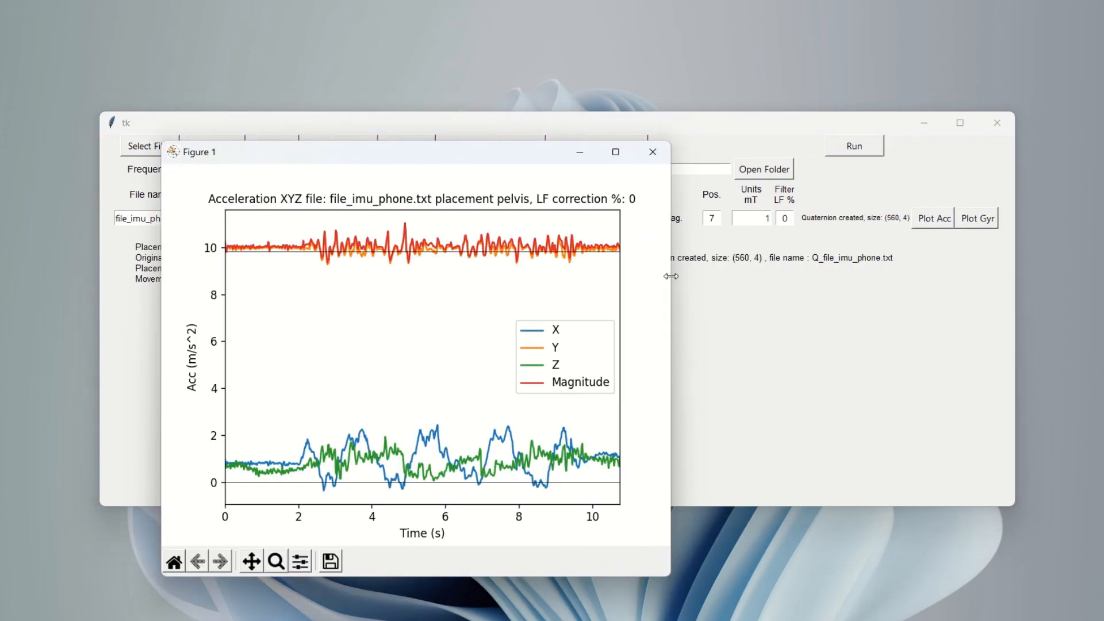
drag(671, 276, 875, 270)
click(860, 152)
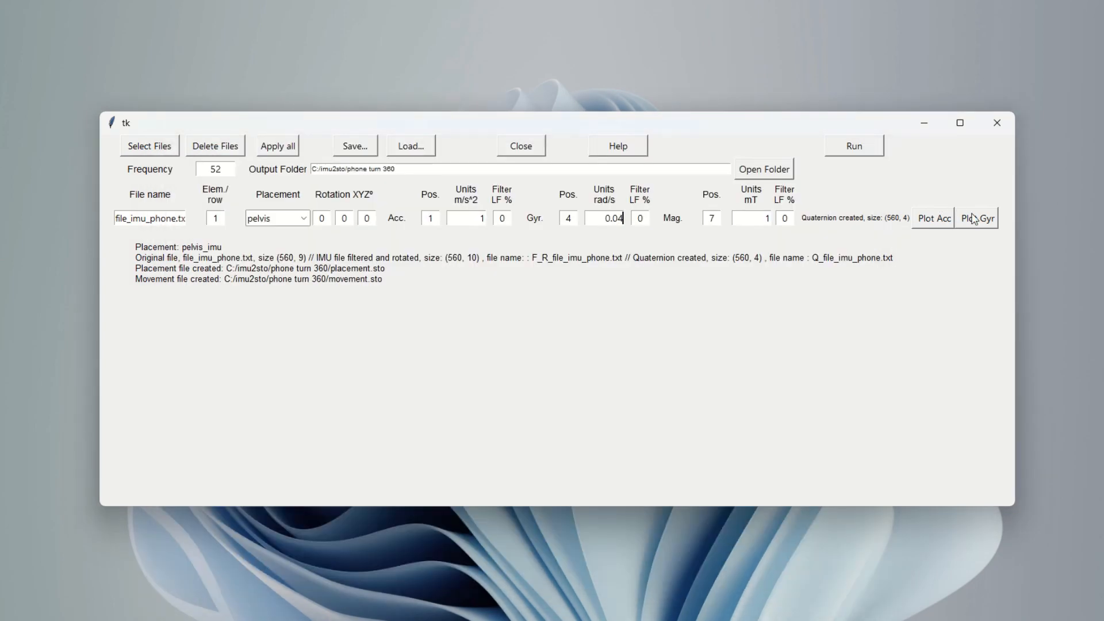
click(974, 218)
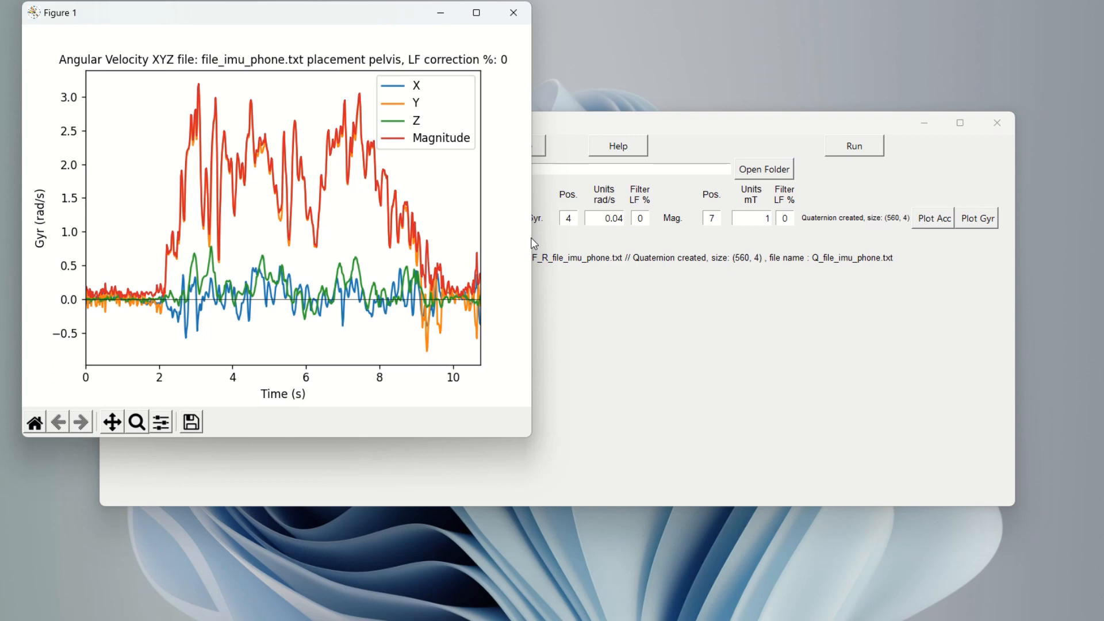
drag(535, 243, 771, 98)
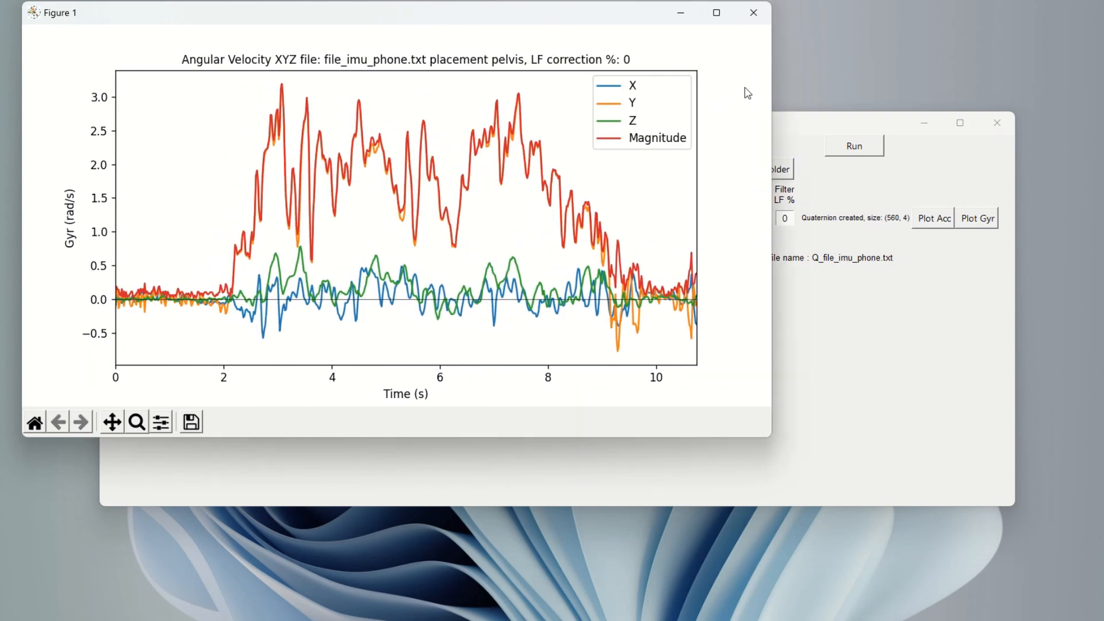
click(754, 12)
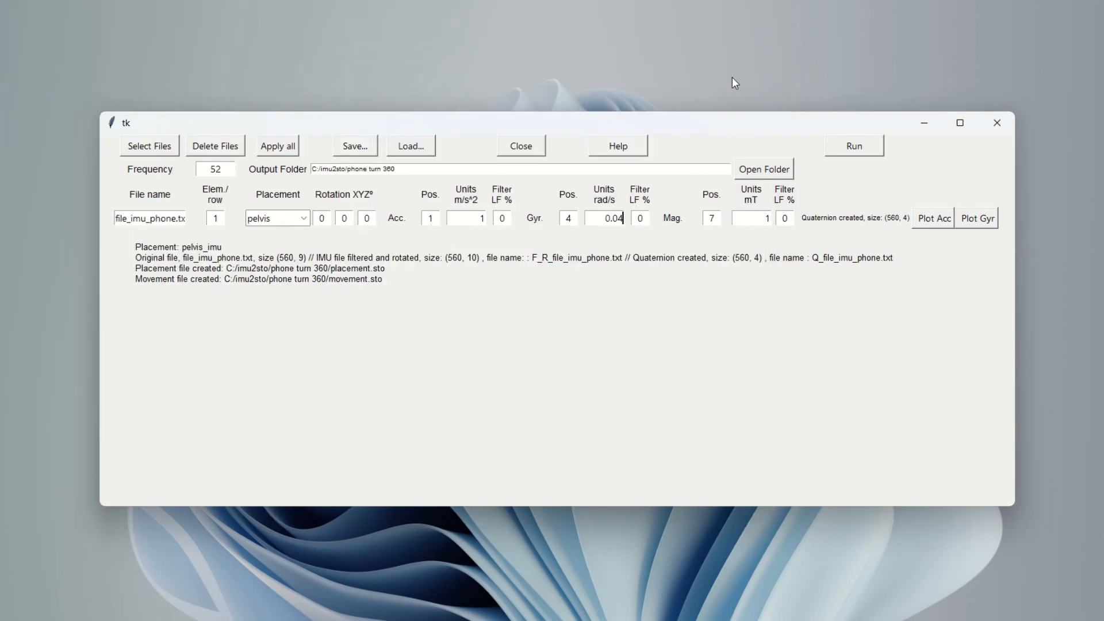
- Open the output folder and check the generated quaternion and filtered IMU files
click(774, 170)
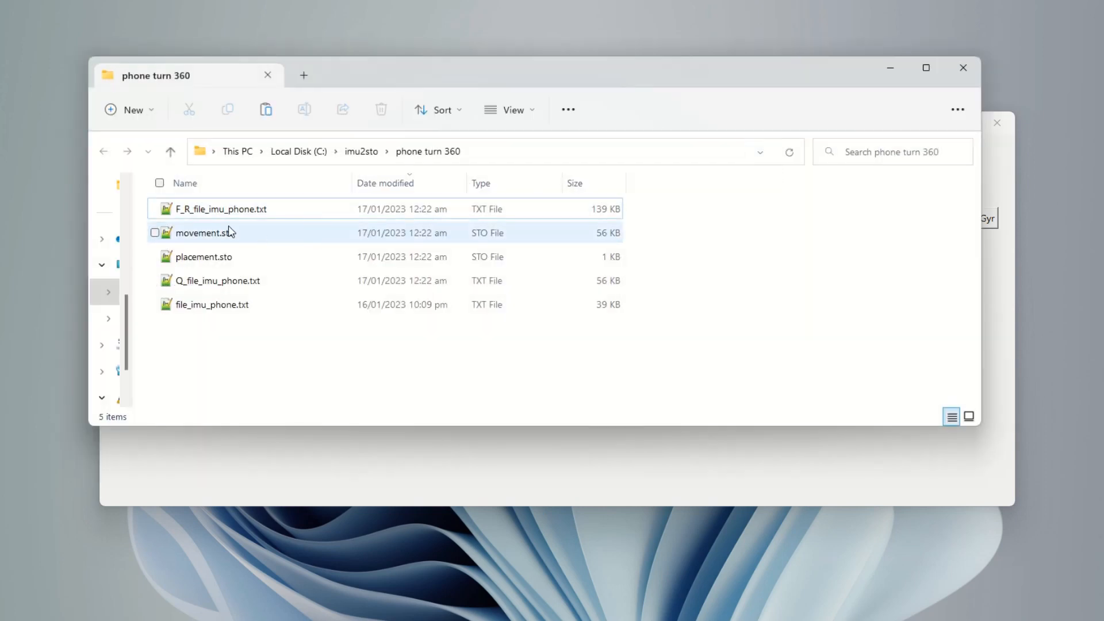
click(239, 283)
click(201, 213)
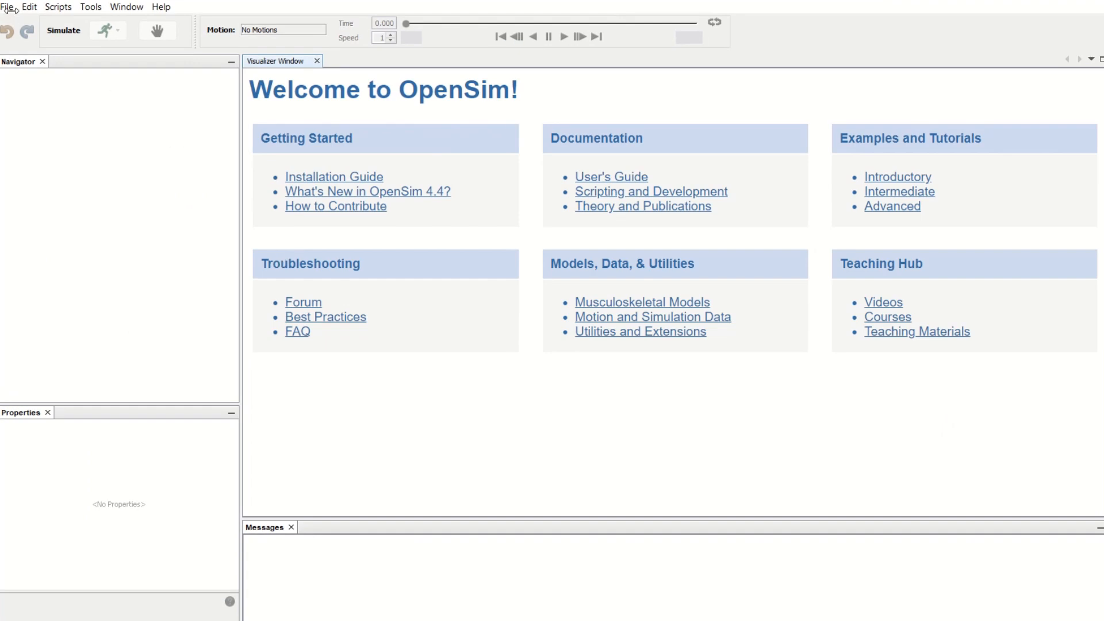
- Switch to OpenSim and open the model Rajagopal2015_opensense.osim from the imu2sto folder
click(9, 7)
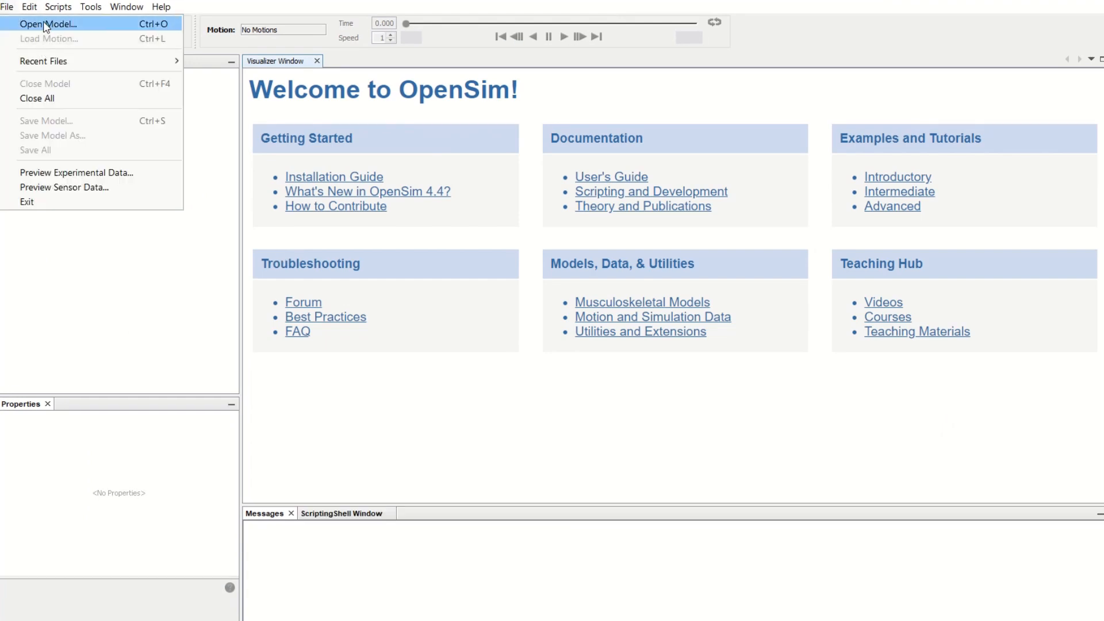
click(43, 23)
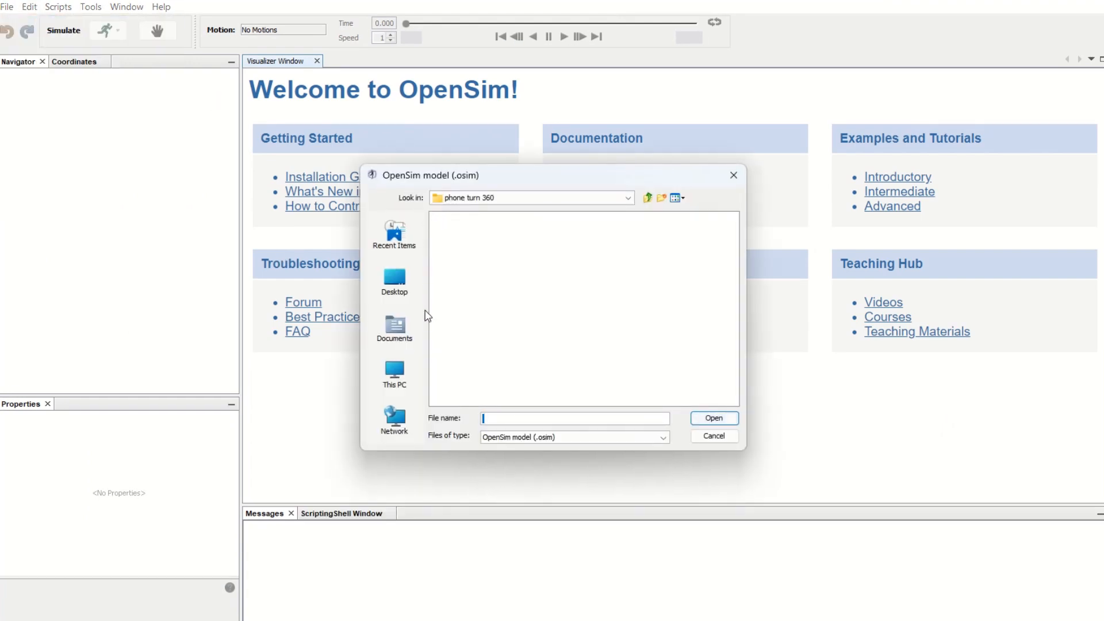
click(647, 198)
double_click(526, 240)
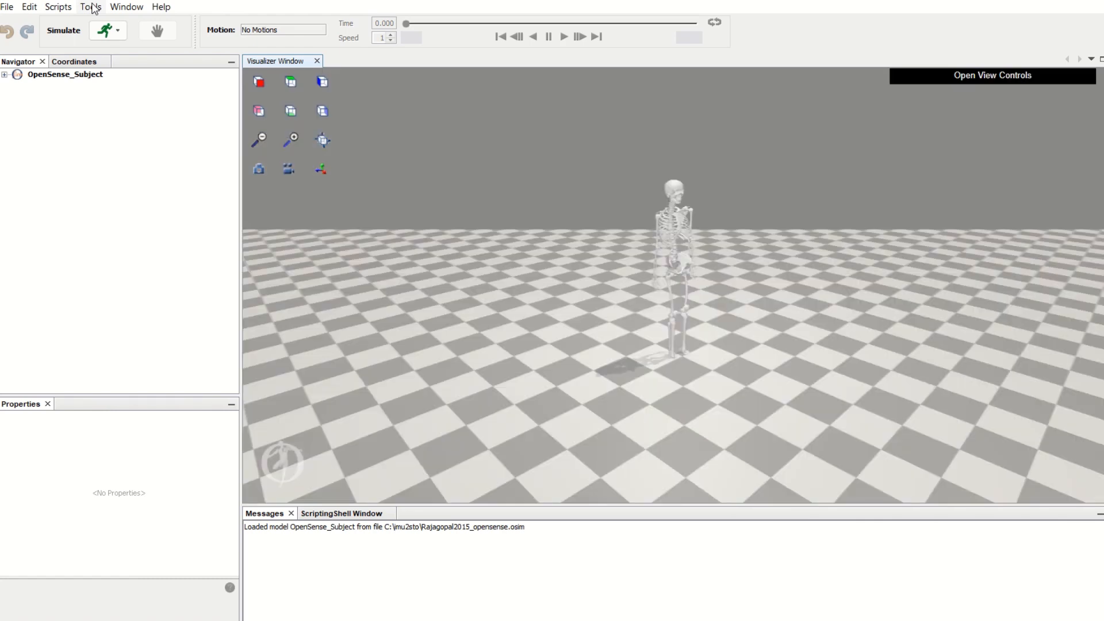
- Start the IMU Placer tool and load placement.sto from the phone turn 360 folder as the orientation file
click(92, 8)
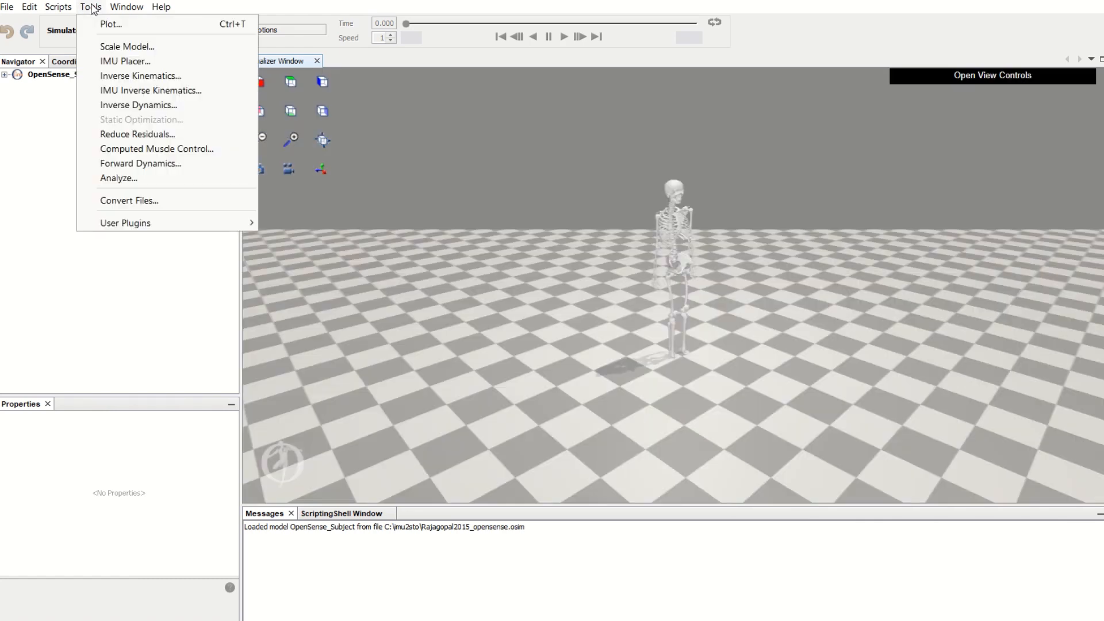
click(107, 61)
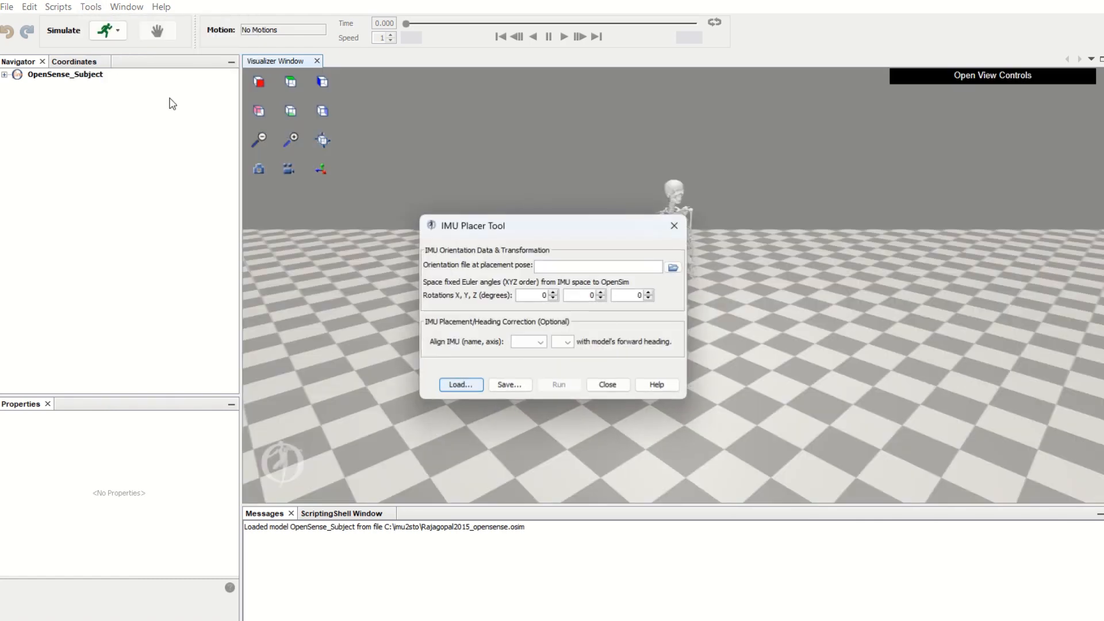
click(673, 267)
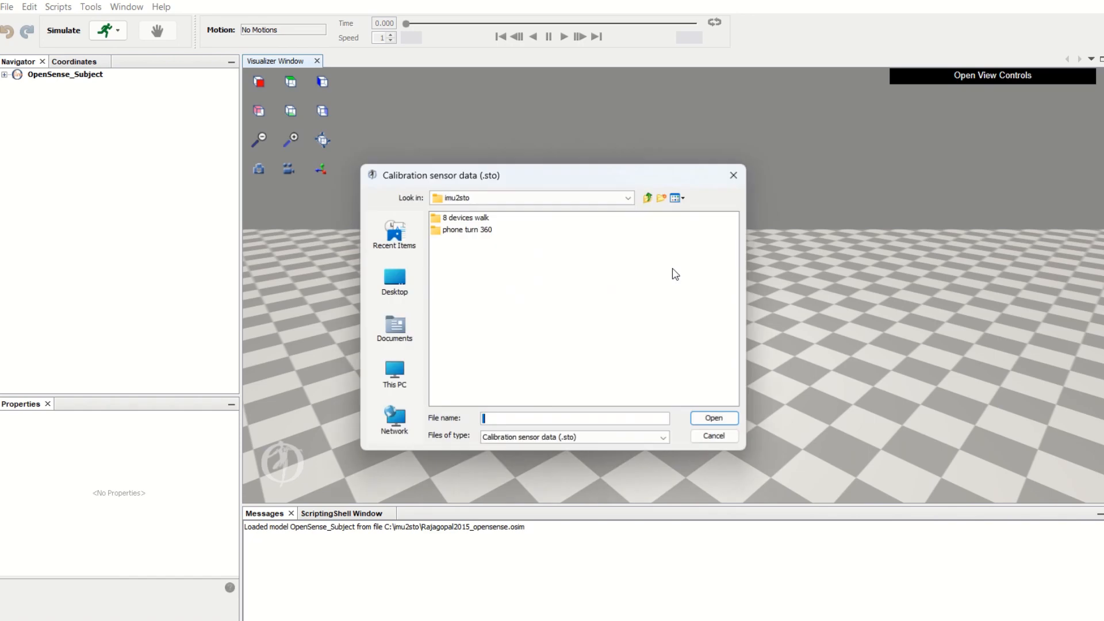
double_click(481, 232)
click(464, 231)
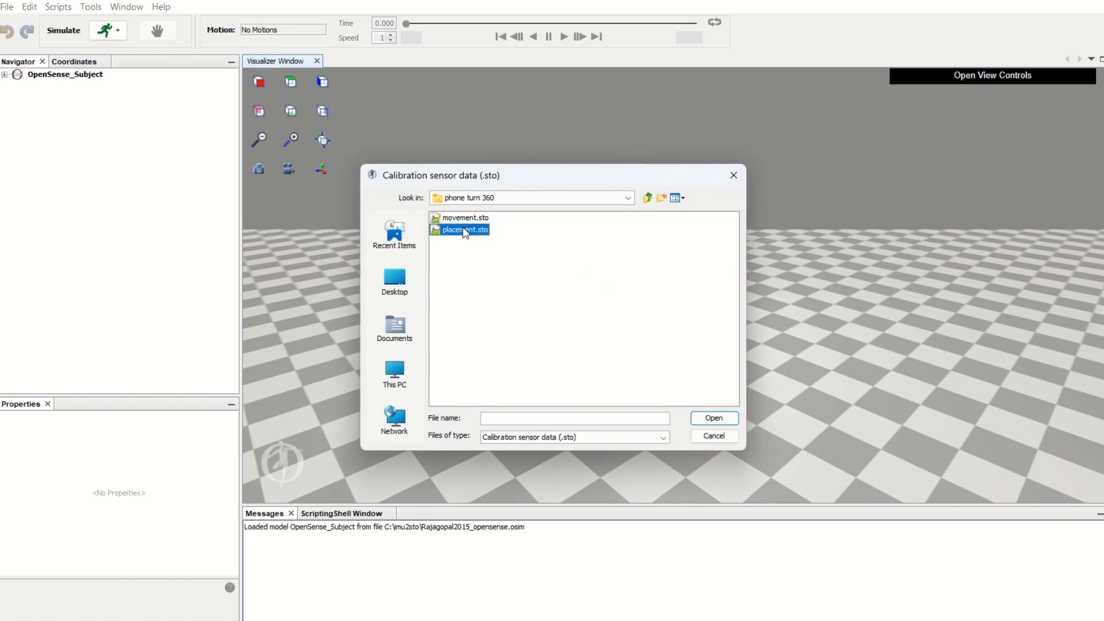
double_click(465, 231)
- Set the placer's Y rotation to 90 degrees and align the z axis of pelvis_imu with the model's forward heading
drag(536, 229, 325, 230)
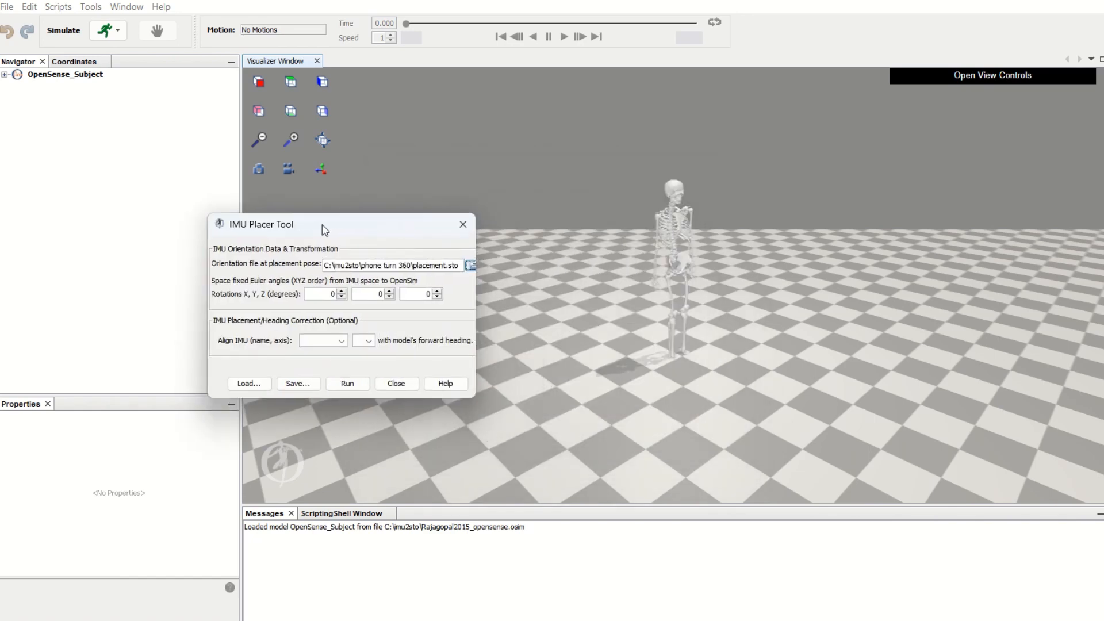
double_click(381, 294)
text(90)
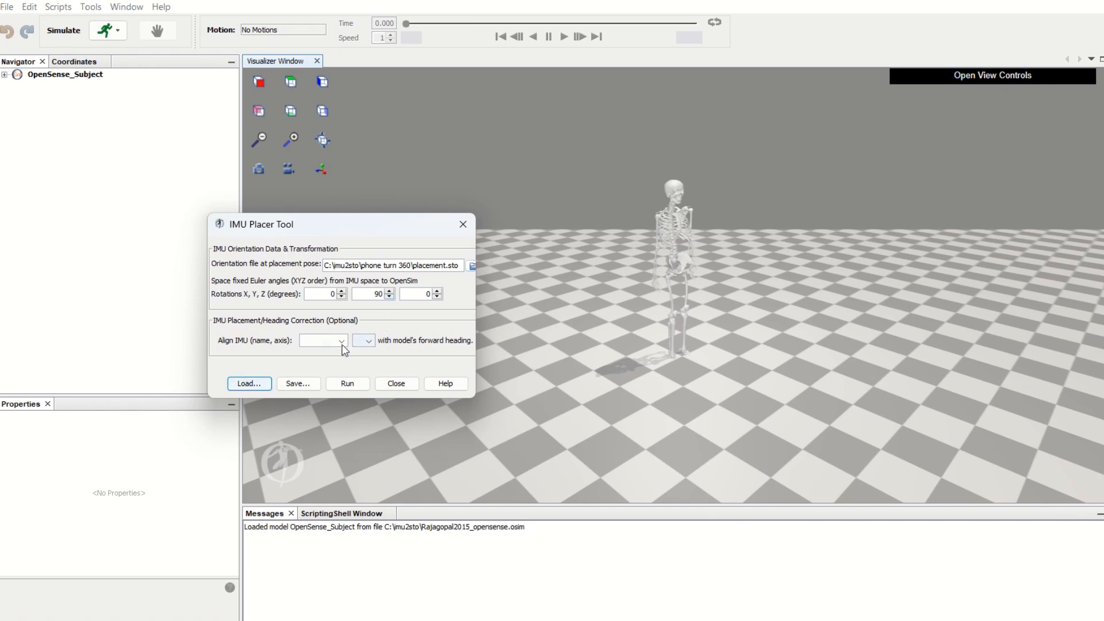
click(324, 340)
click(316, 363)
click(369, 341)
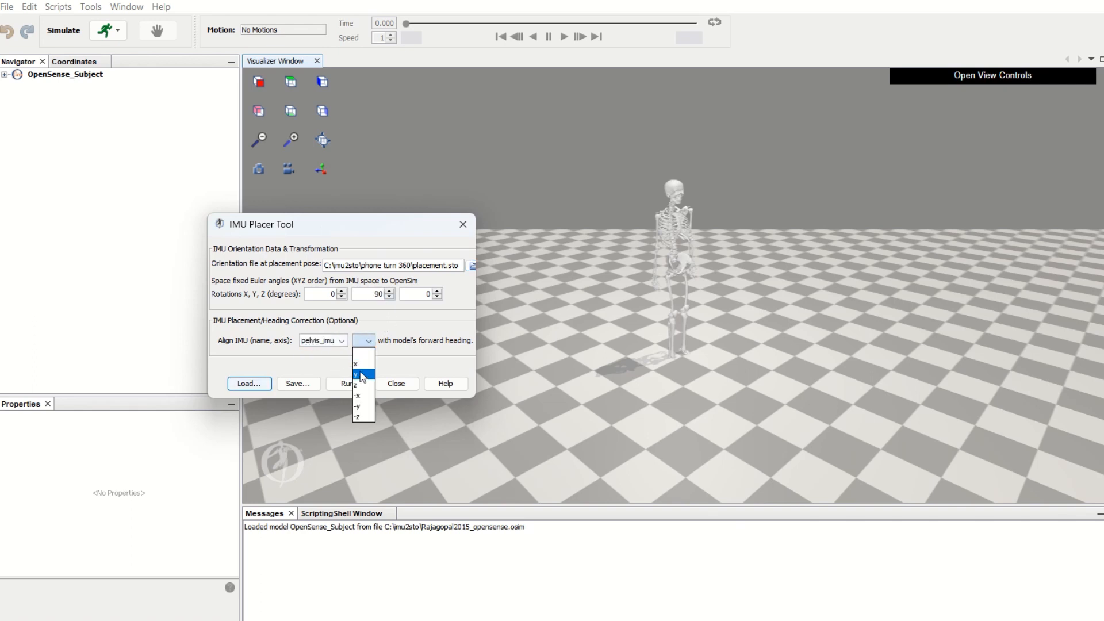
click(361, 384)
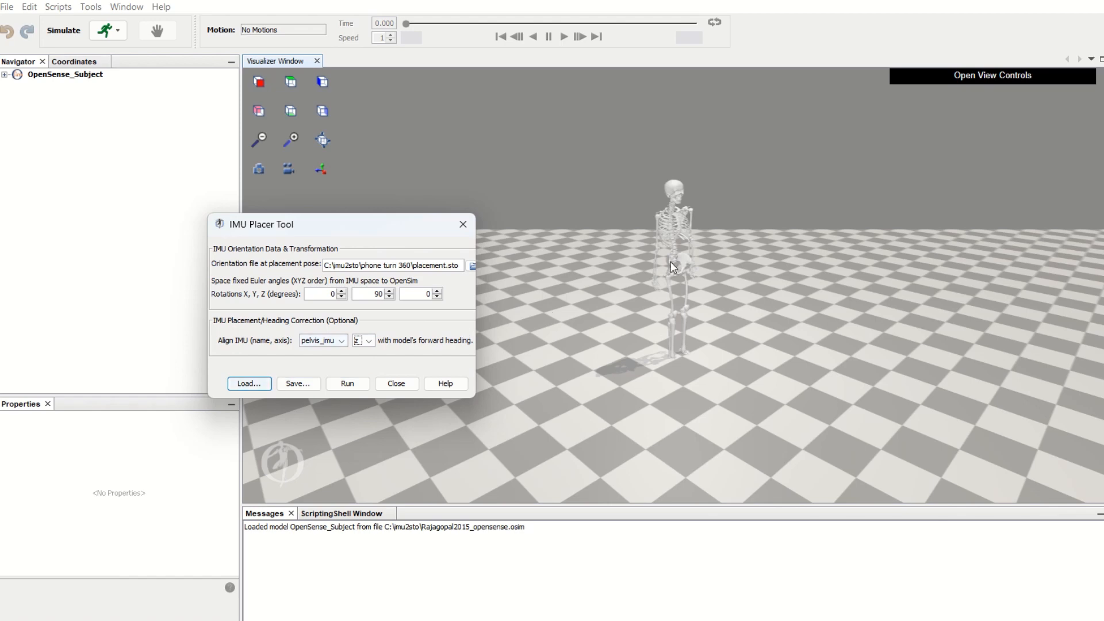
- Run the IMU placement, close the tool and inspect the sensor on the calibrated model's pelvis
click(348, 383)
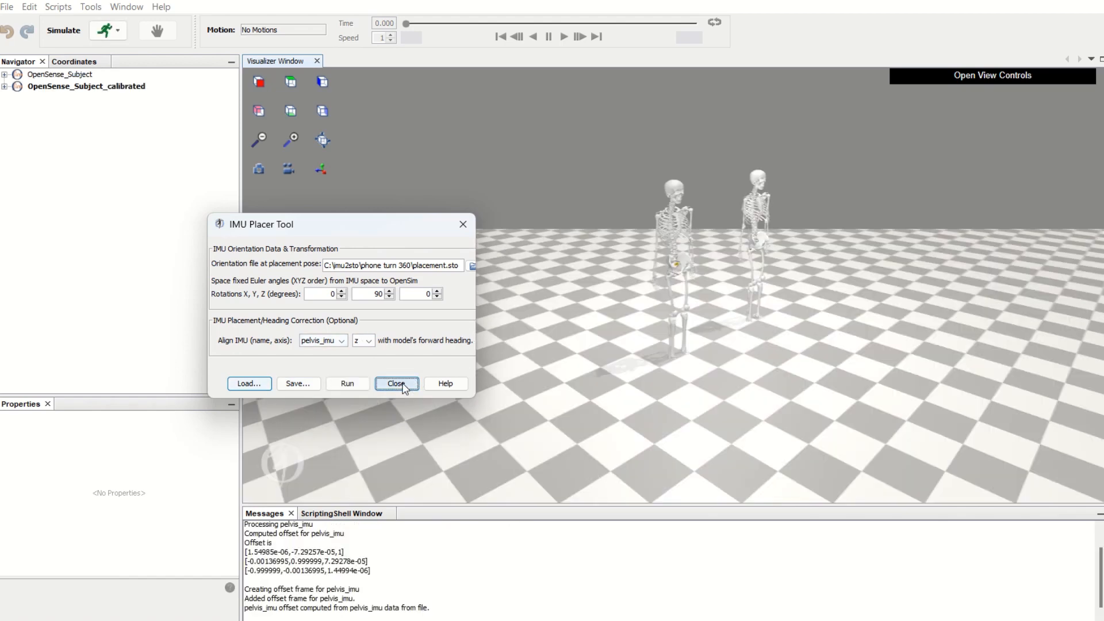
click(396, 384)
scroll(693, 238, up, 6)
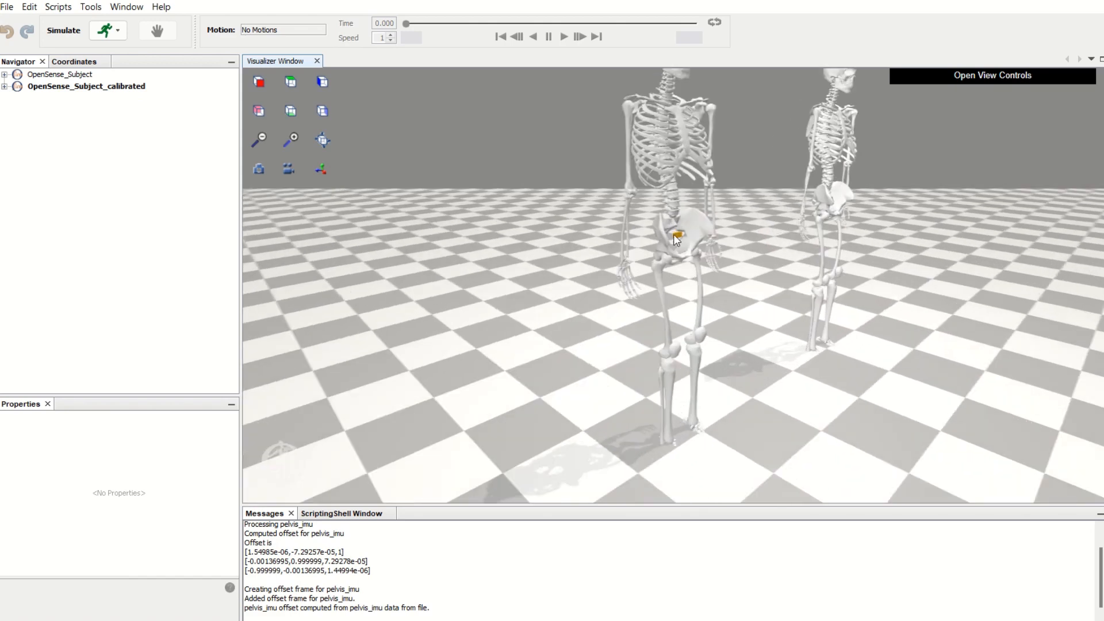
scroll(653, 270, down, 4)
scroll(699, 226, up, 2)
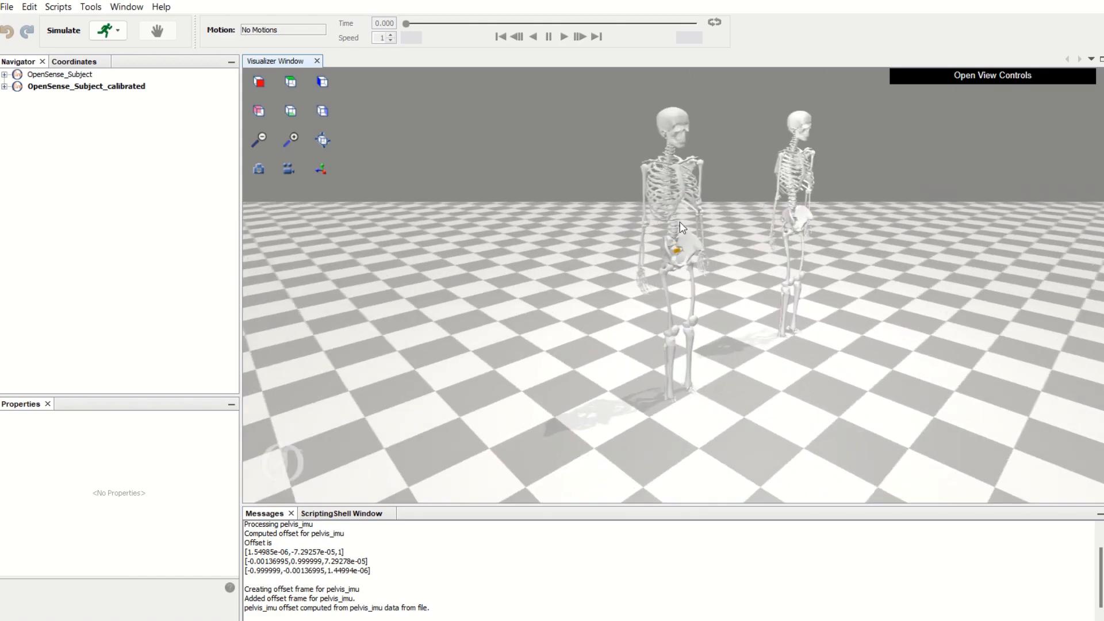
- Start the IMU Inverse Kinematics tool with a Y rotation of 90 degrees and movement.sto as the sensor orientation file
click(92, 7)
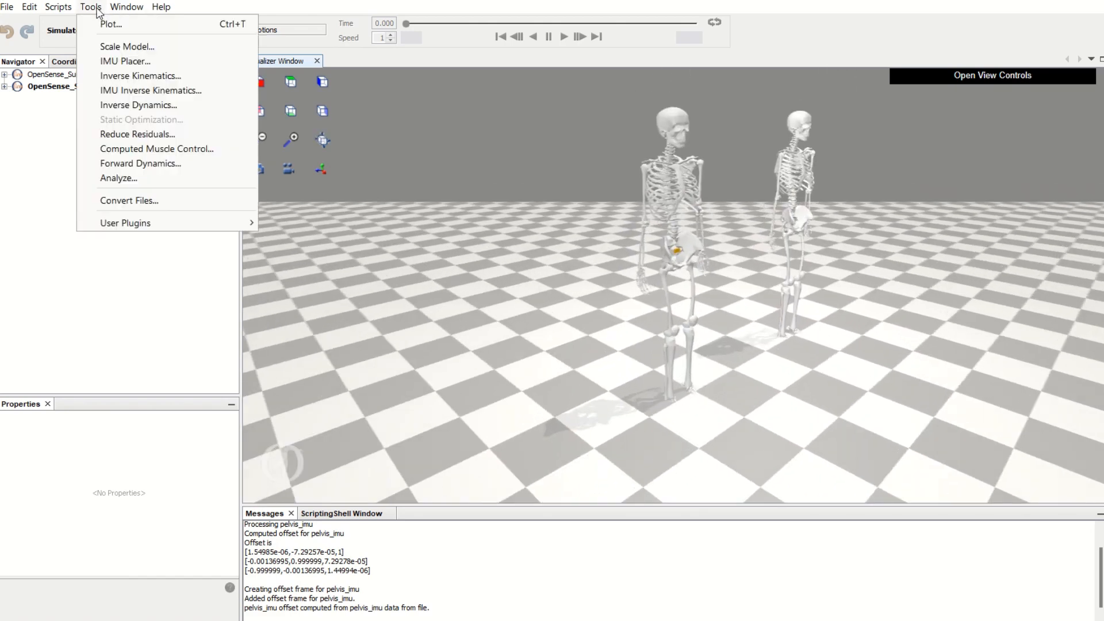
click(128, 90)
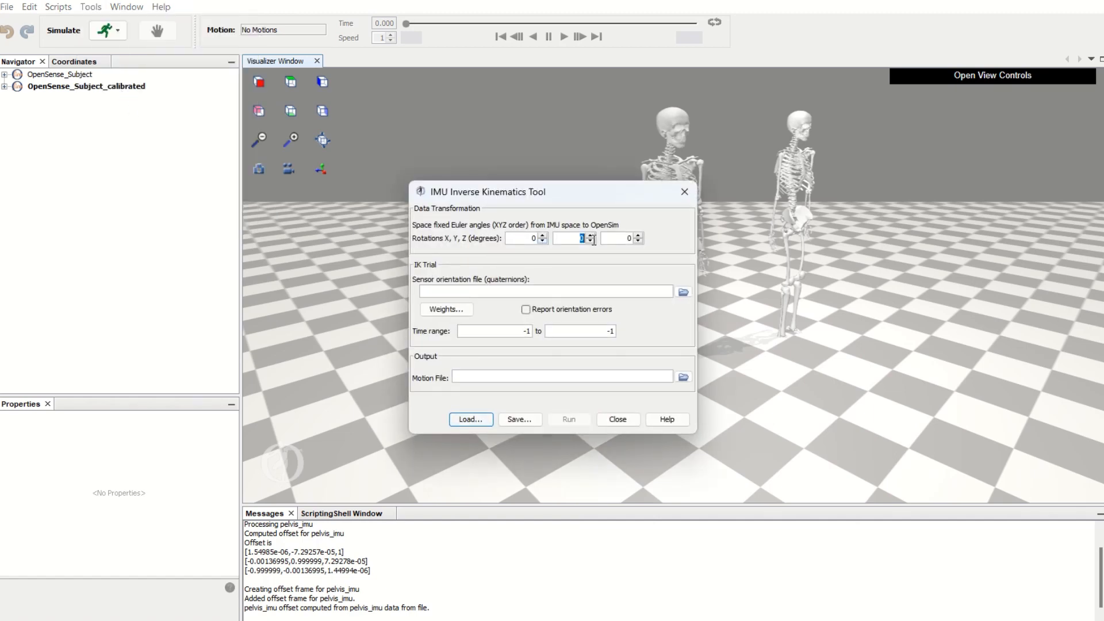
click(683, 292)
double_click(466, 219)
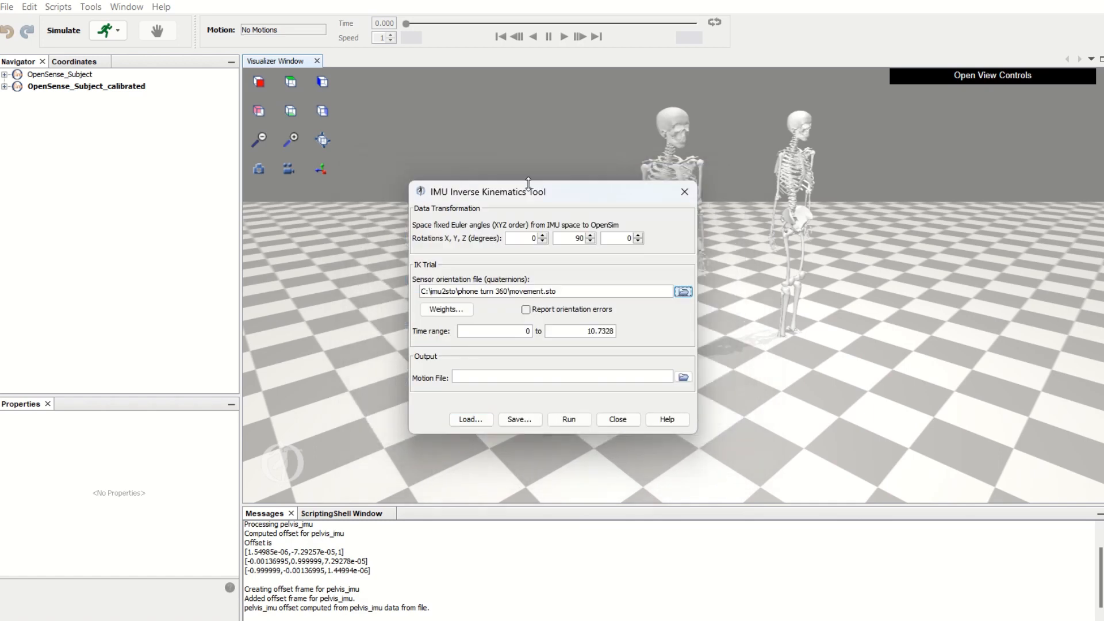
- Move the tool window off the skeleton, run the IMU inverse kinematics and close the tool
drag(532, 195, 269, 198)
click(305, 423)
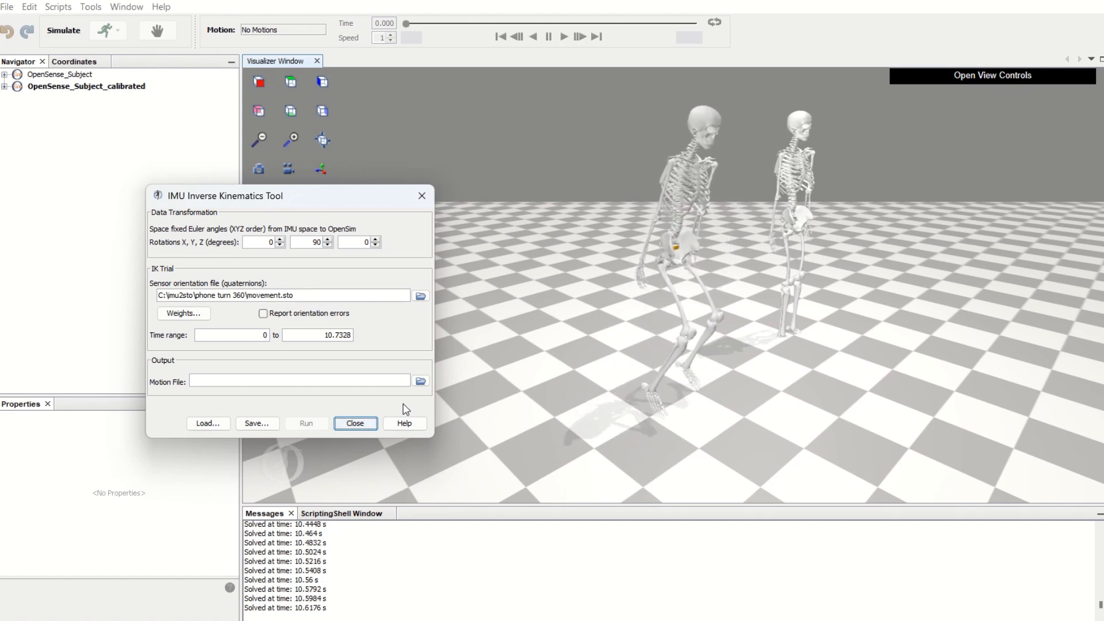
click(355, 423)
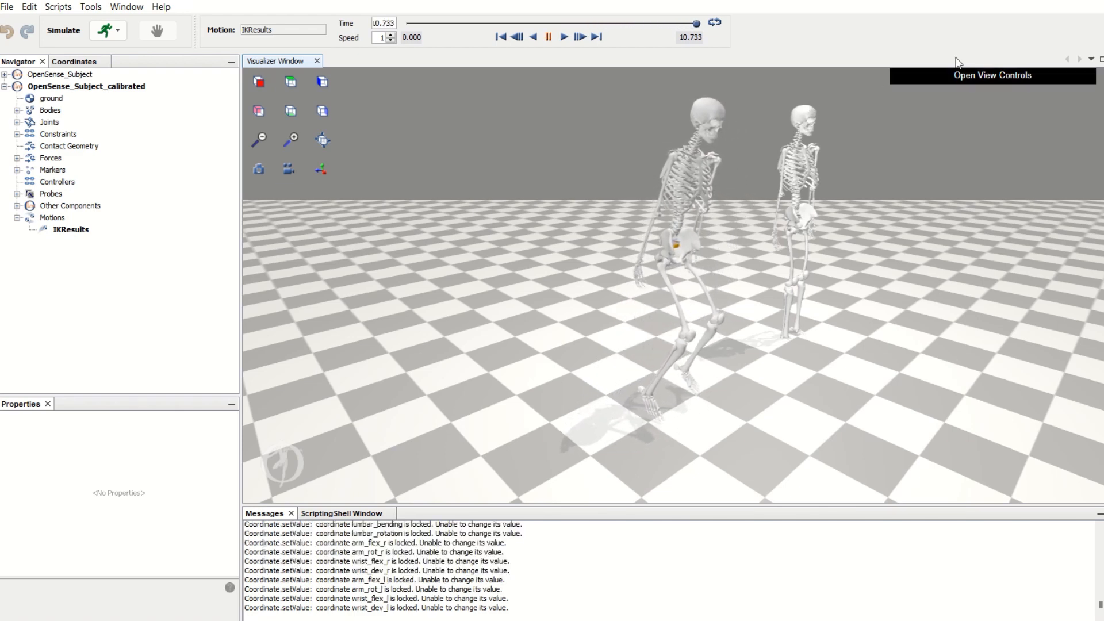
- Exit OpenSim and save the inverse kinematics motion by replacing ik_movement.mot in the phone turn 360 folder
click(1092, 2)
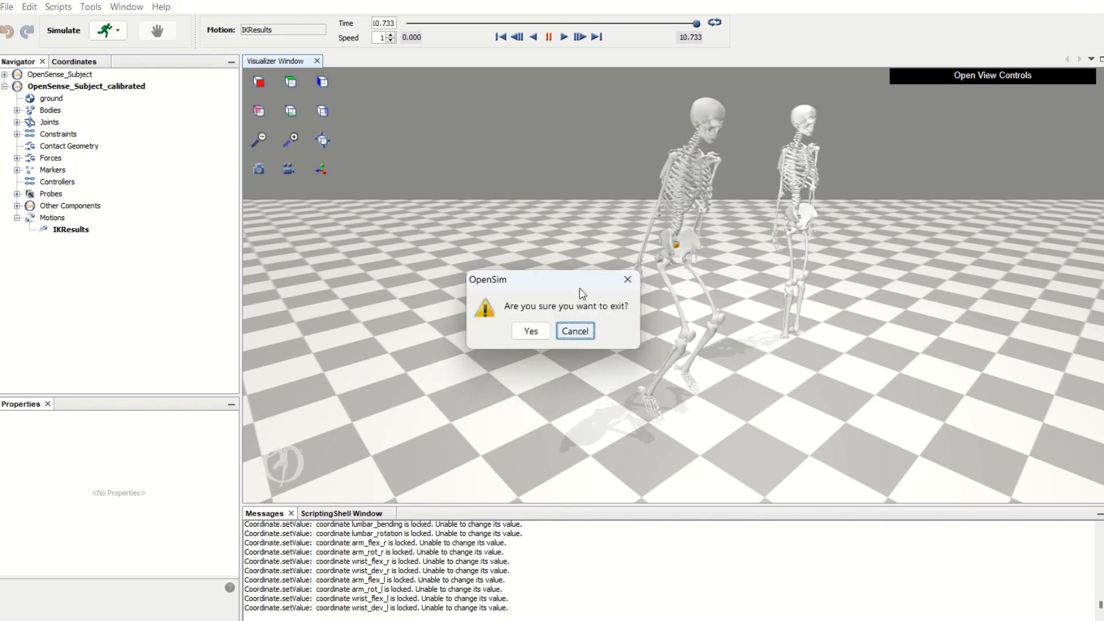
click(532, 329)
click(621, 370)
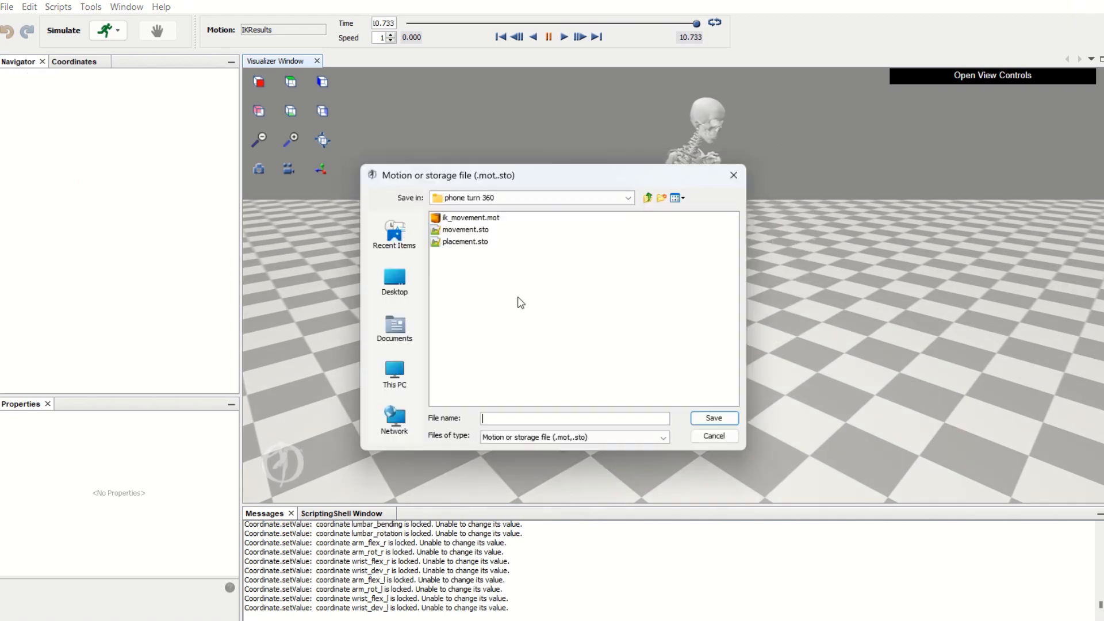
click(477, 221)
click(713, 420)
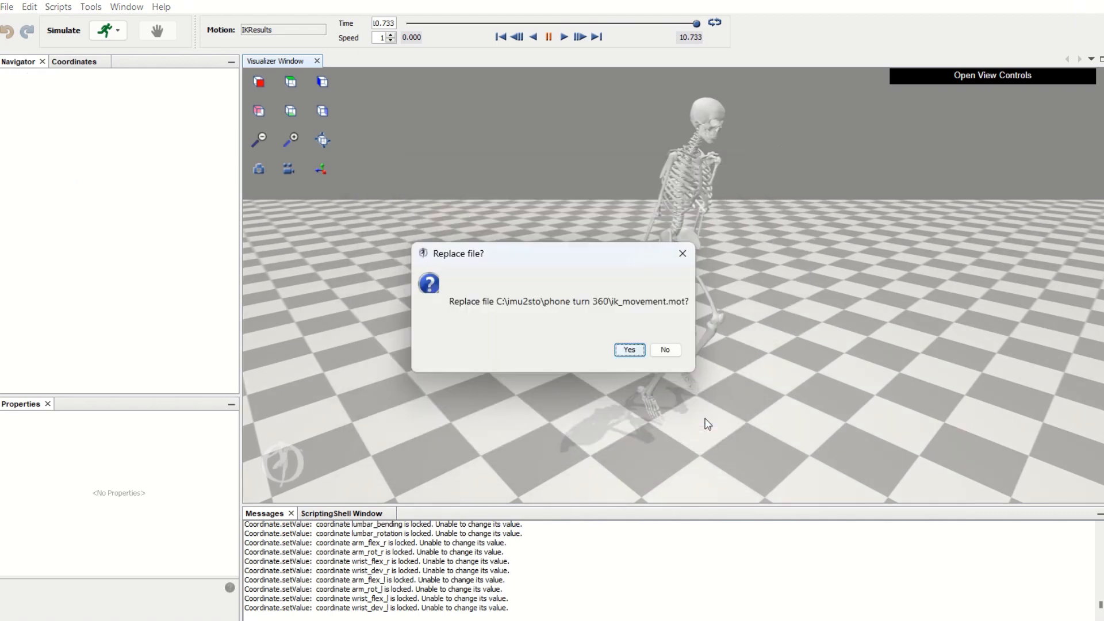
click(637, 352)
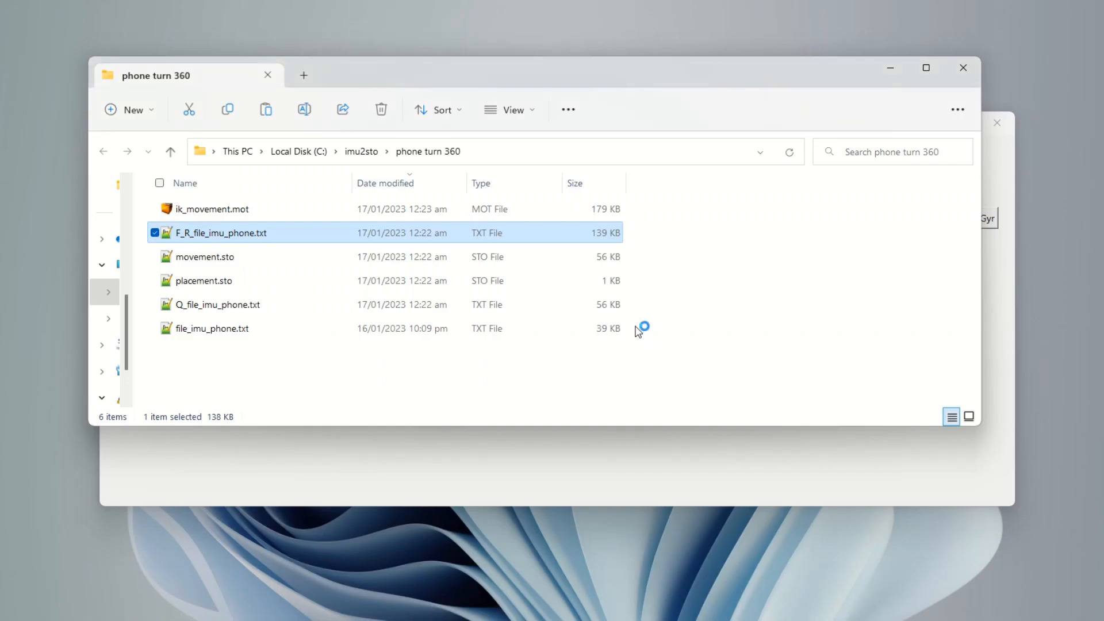
- Remove the loaded phone file from the converter and load file_imu_1.txt through file_imu_8.txt from the 8 devices walk folder
click(964, 69)
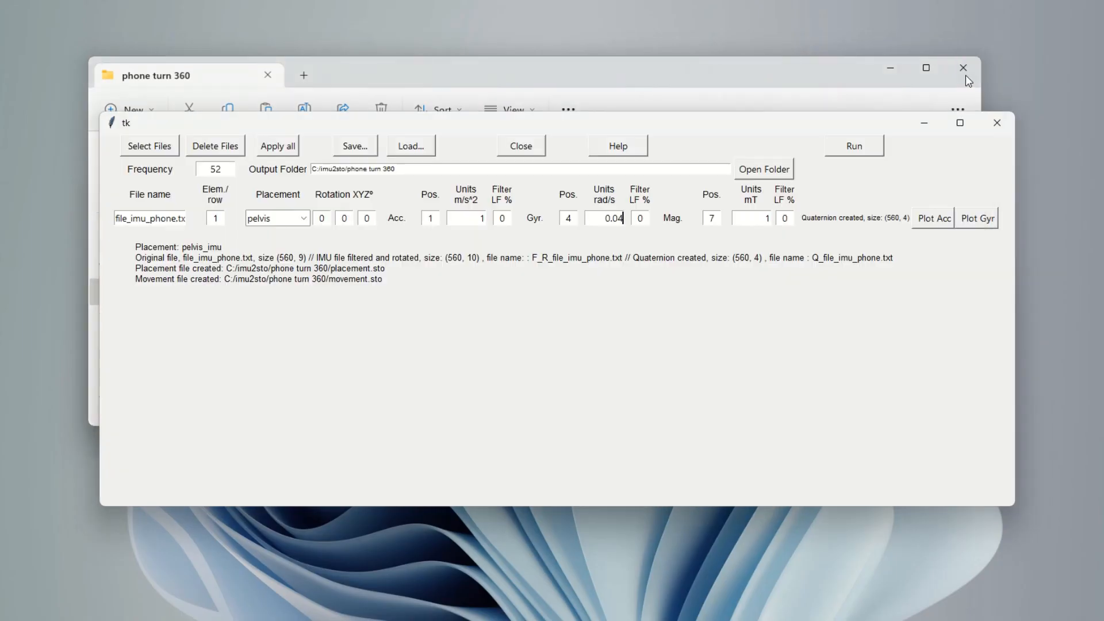
click(230, 149)
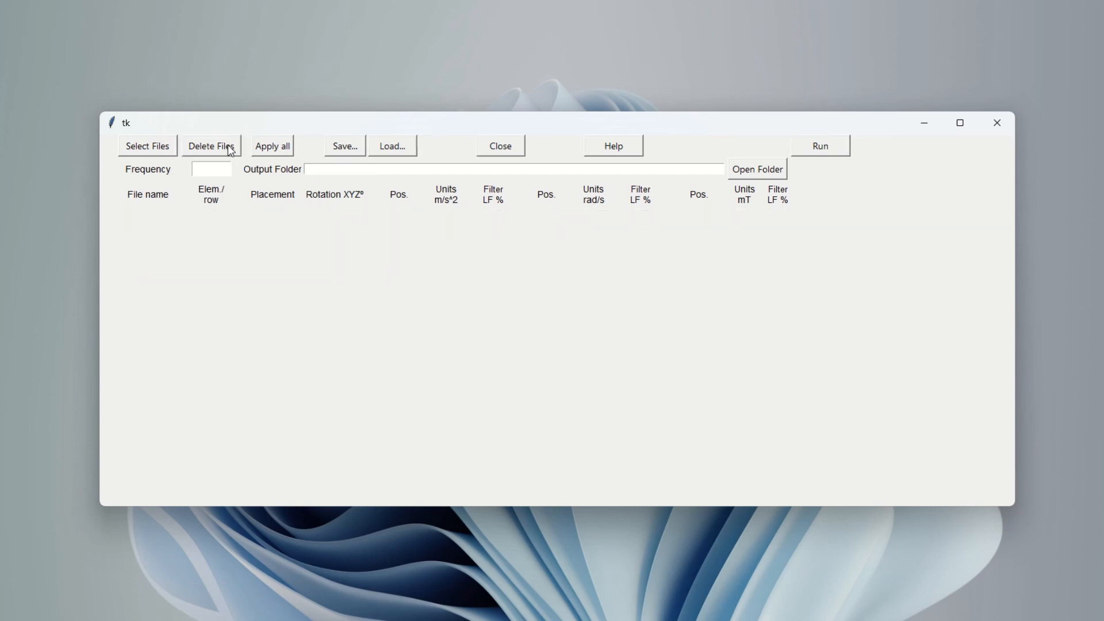
click(150, 147)
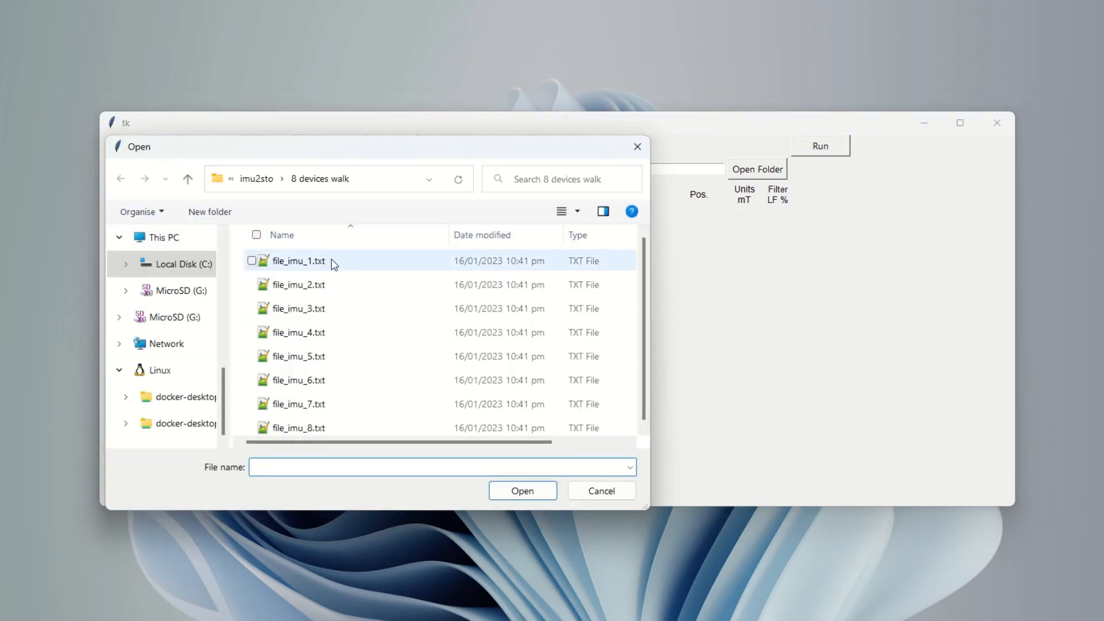
click(333, 262)
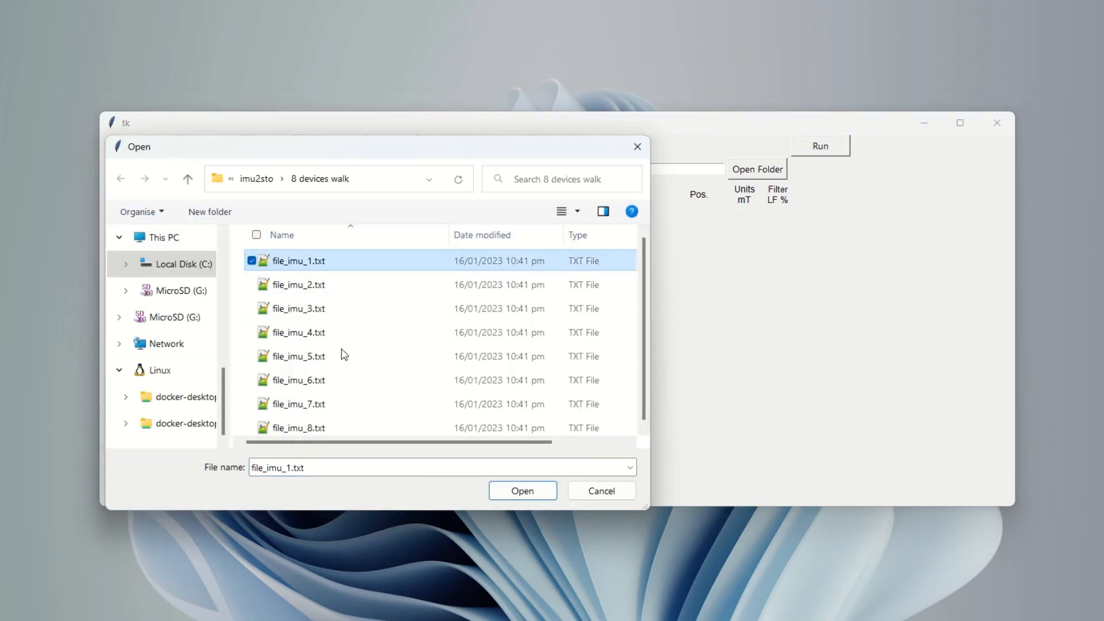
shift+click(330, 427)
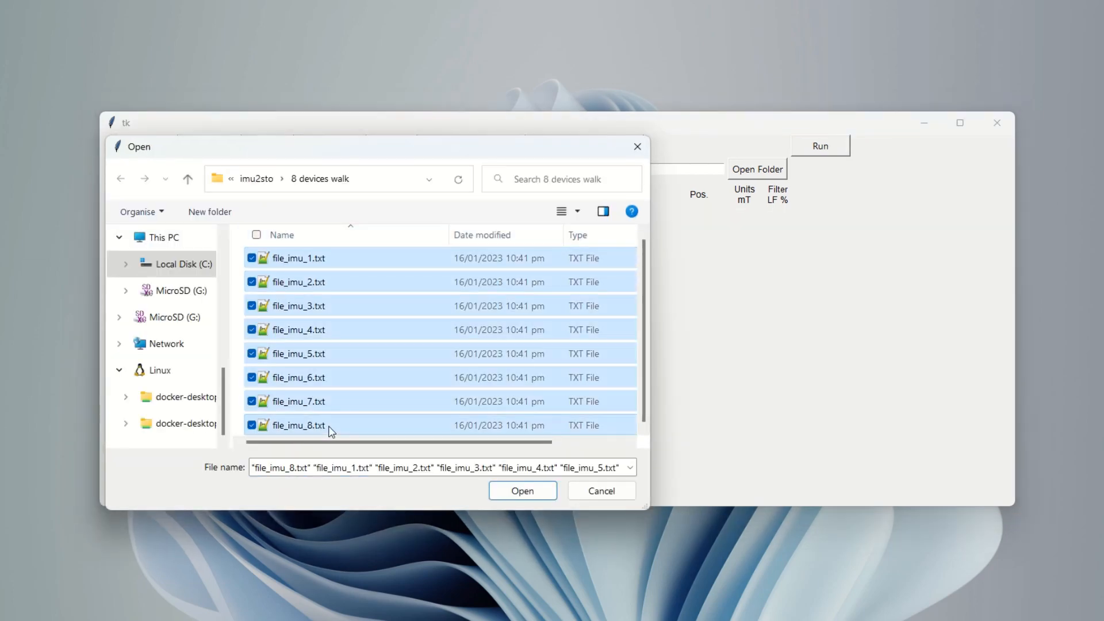
click(521, 491)
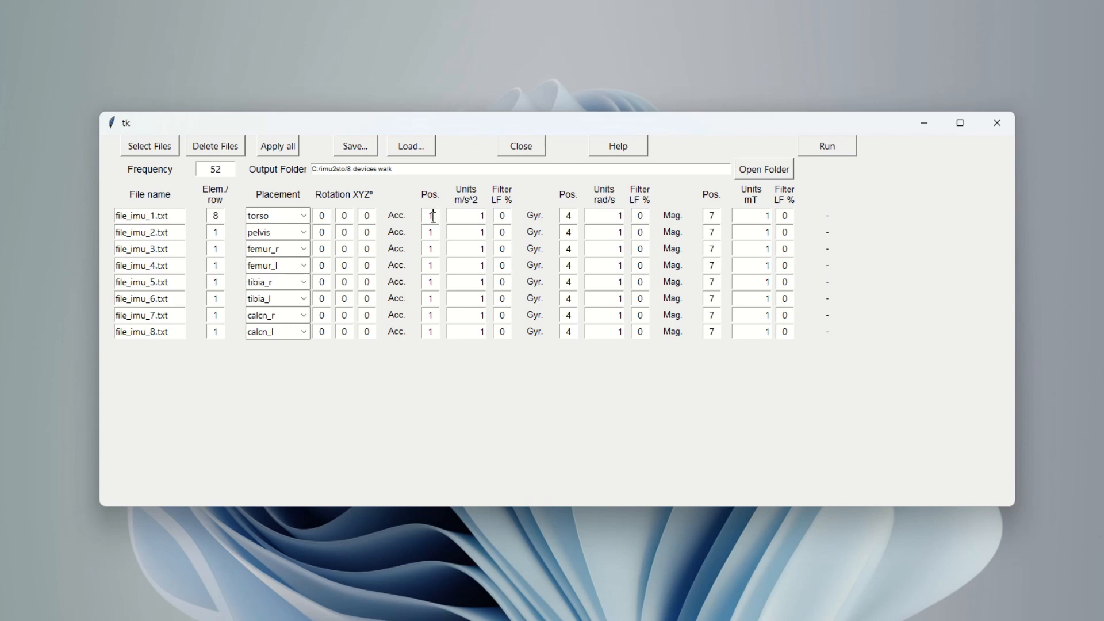
- Set file_imu_1.txt to 8 elements per row and examine the layout of its first data row in the text editor
drag(434, 216, 421, 223)
drag(220, 213, 215, 216)
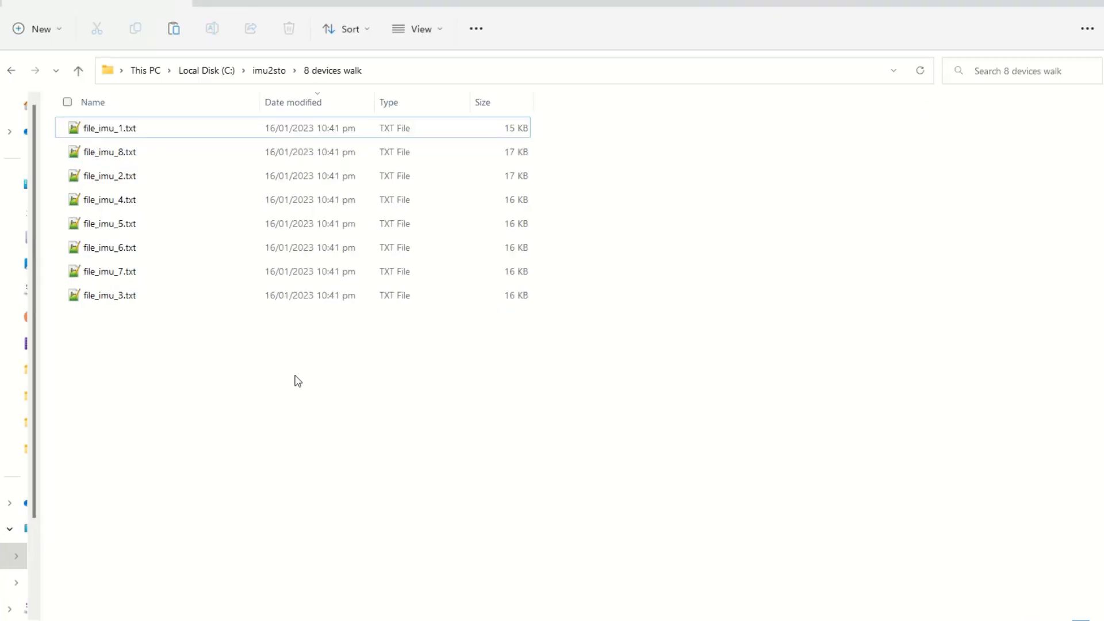
double_click(118, 128)
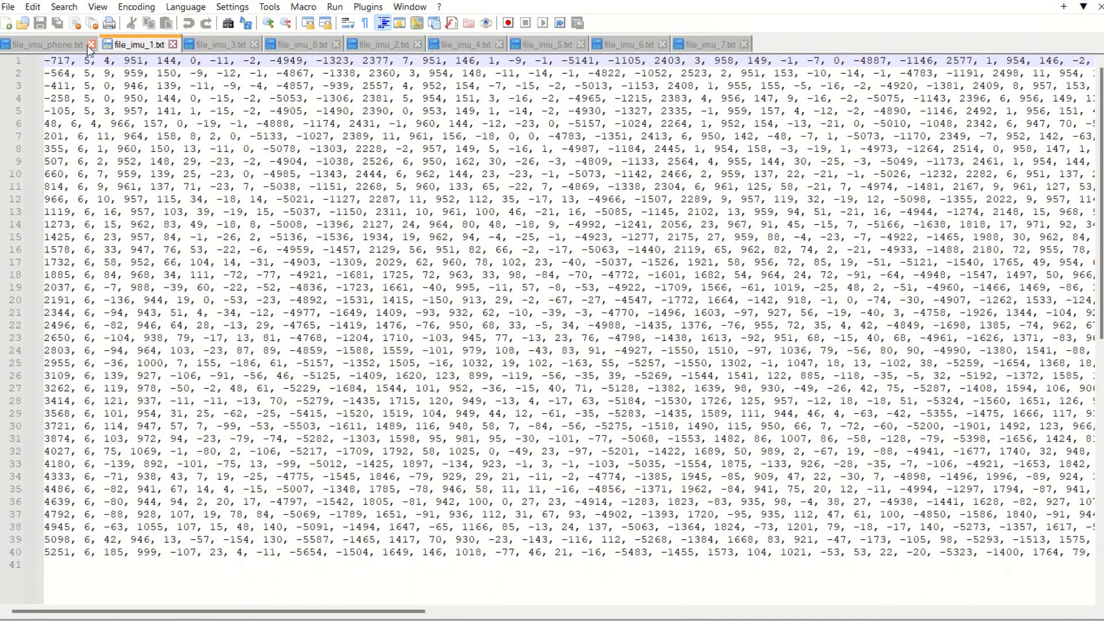
click(43, 62)
click(47, 61)
drag(105, 61, 1096, 61)
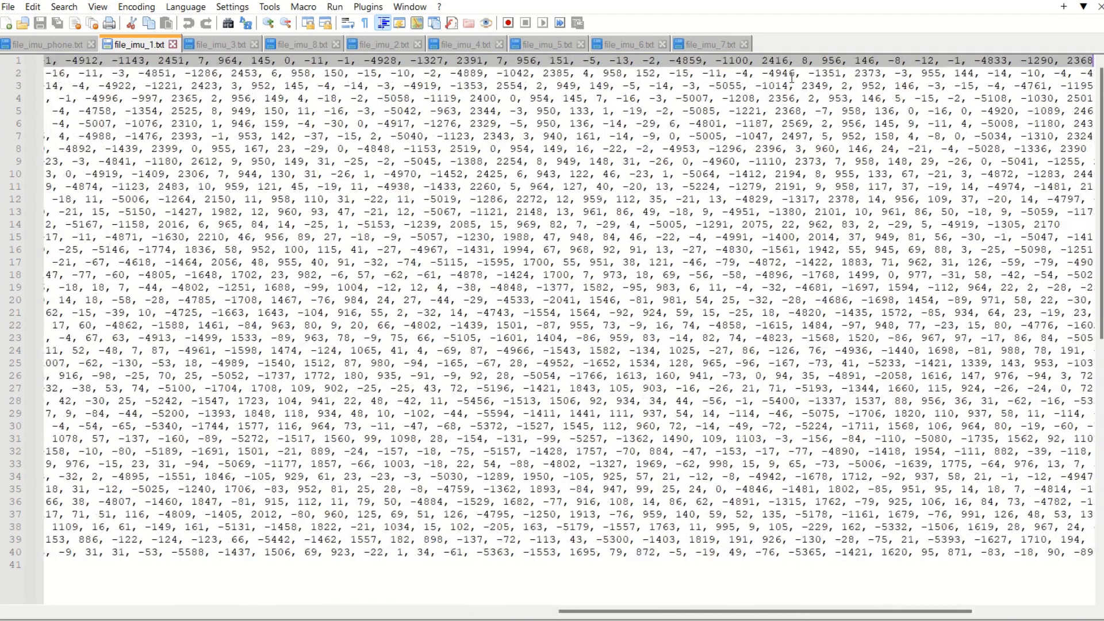
click(1015, 1)
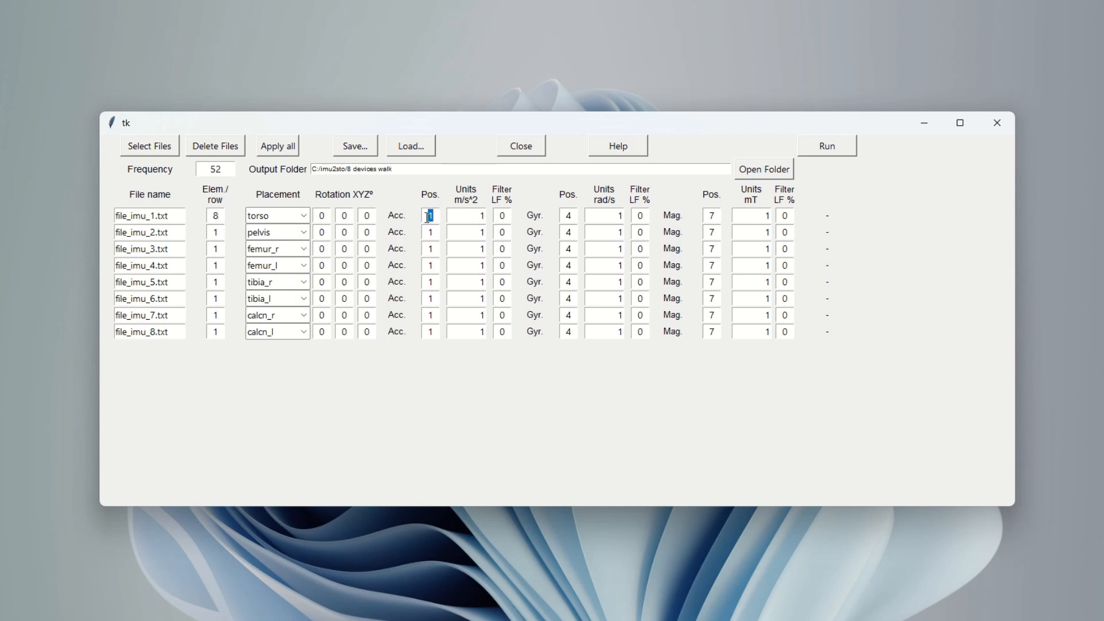
- Set Acc., Gyr. and Mag. positions to 3, 6 and 9 and units to 0.01, 0.00174 and 0.001, and apply them to all files
text(3)
double_click(621, 214)
text(0.00174)
double_click(575, 219)
double_click(716, 216)
click(271, 149)
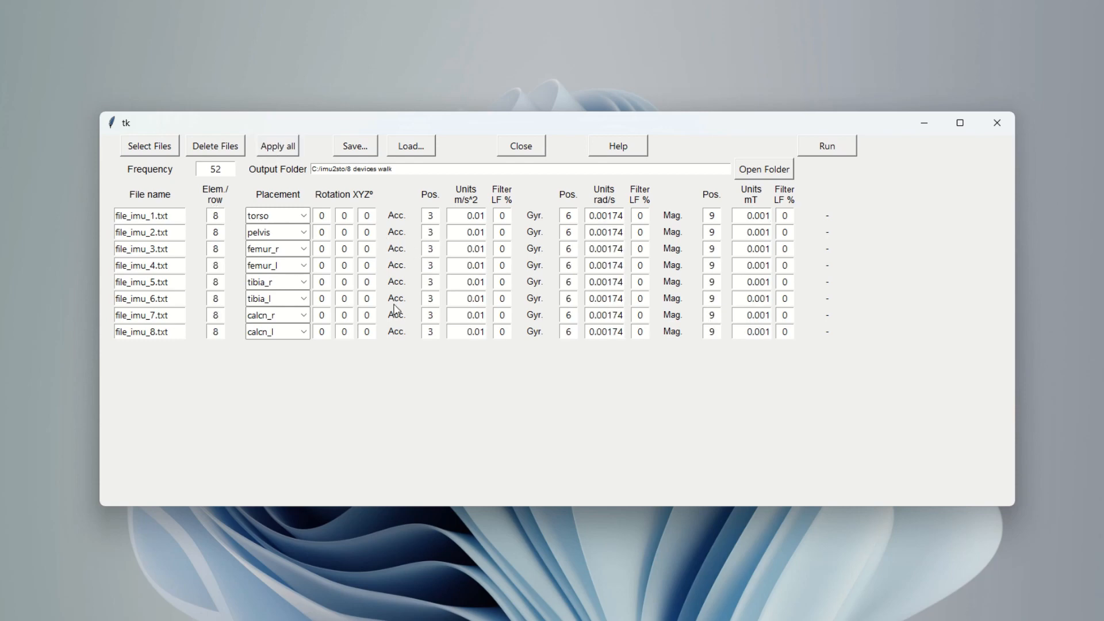
- Run the conversion of the eight files and view the torso sensor's acceleration and angular velocity plots
click(817, 153)
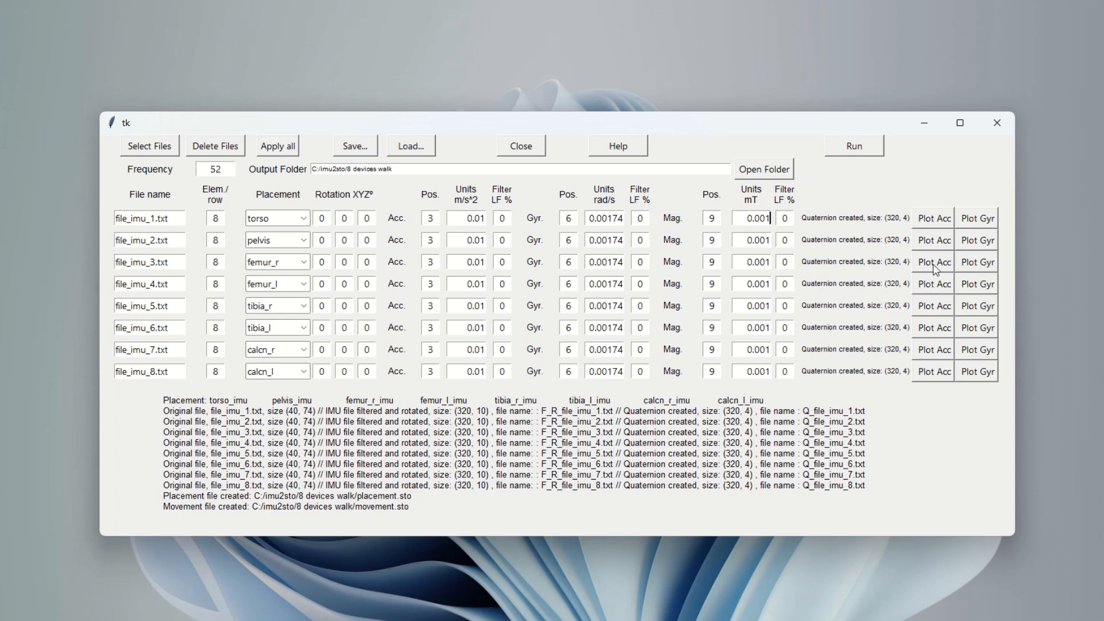
click(937, 224)
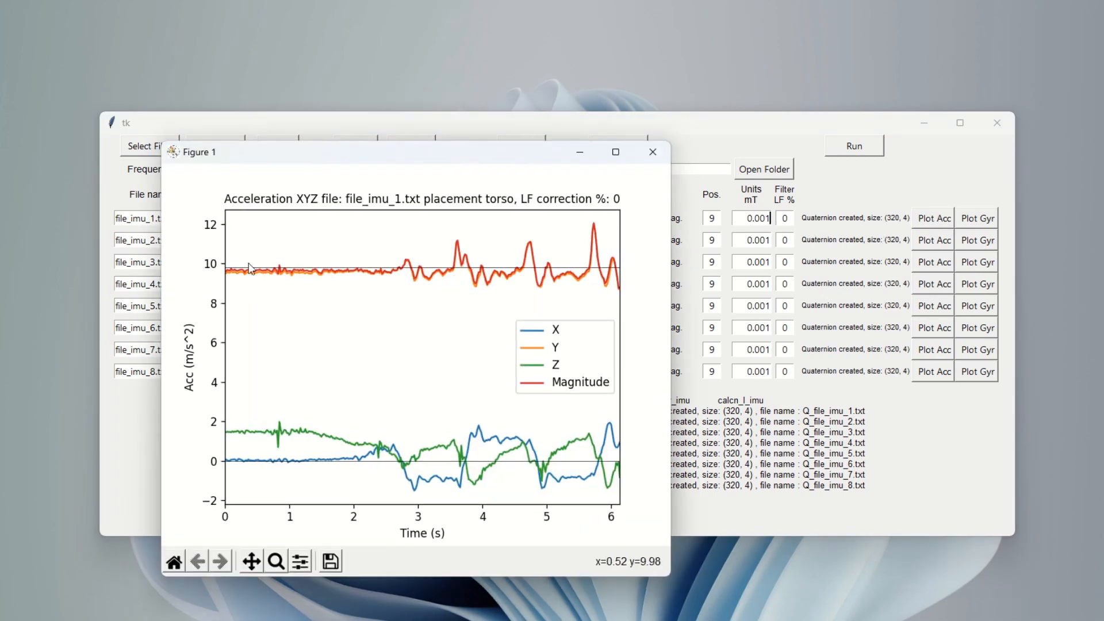
click(652, 151)
click(978, 219)
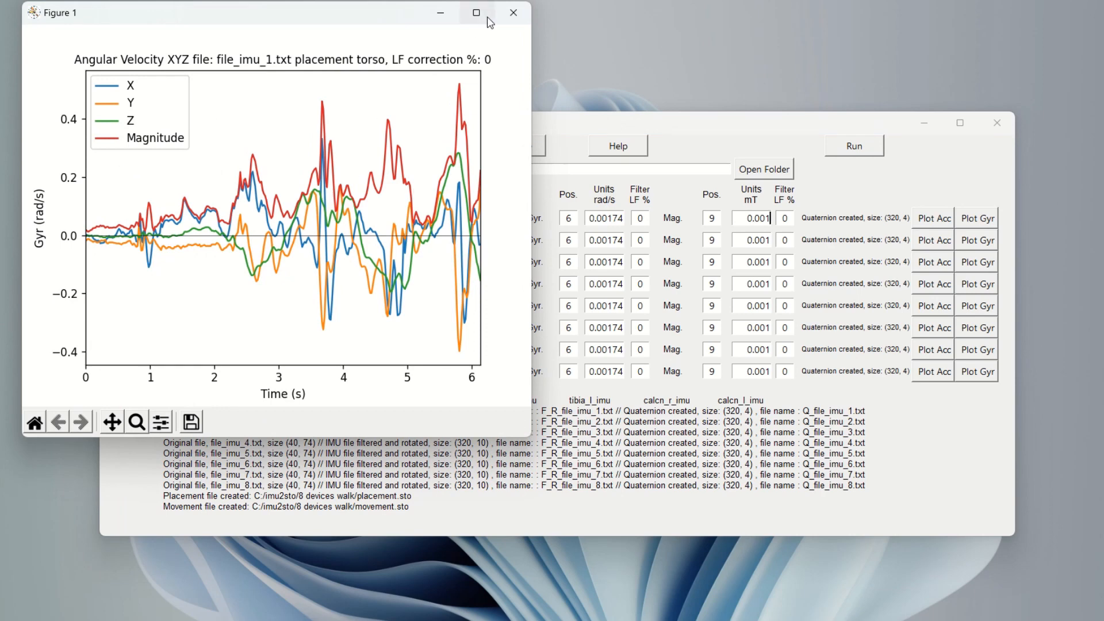
click(515, 19)
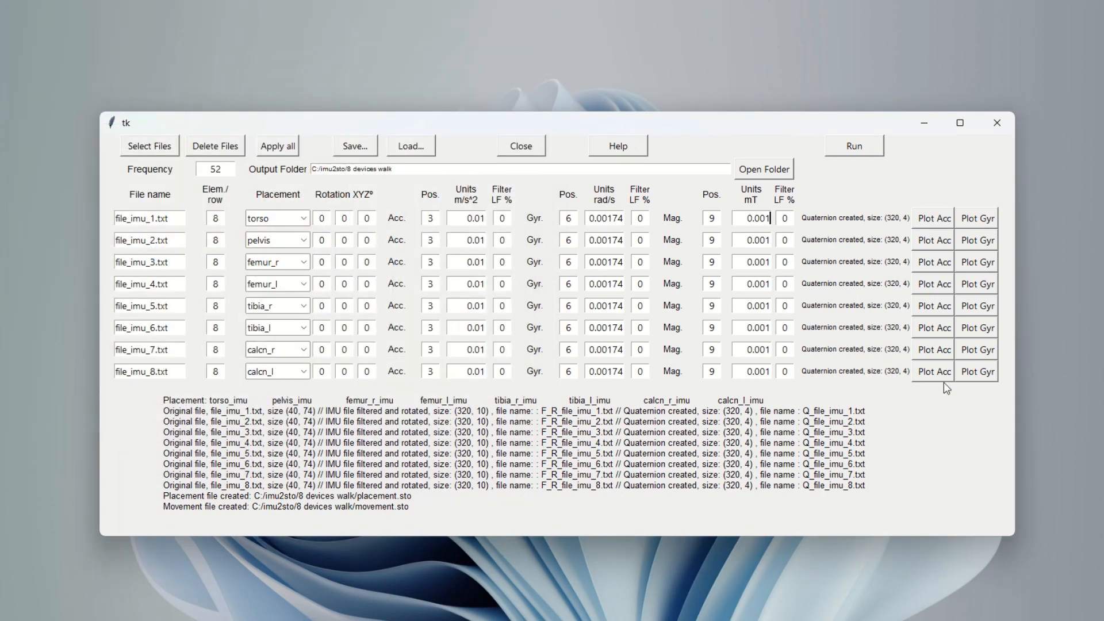
- Plot the angular velocity and acceleration of the calcn_l sensor and zoom into its acceleration curves between about 2 and 4 s
click(972, 378)
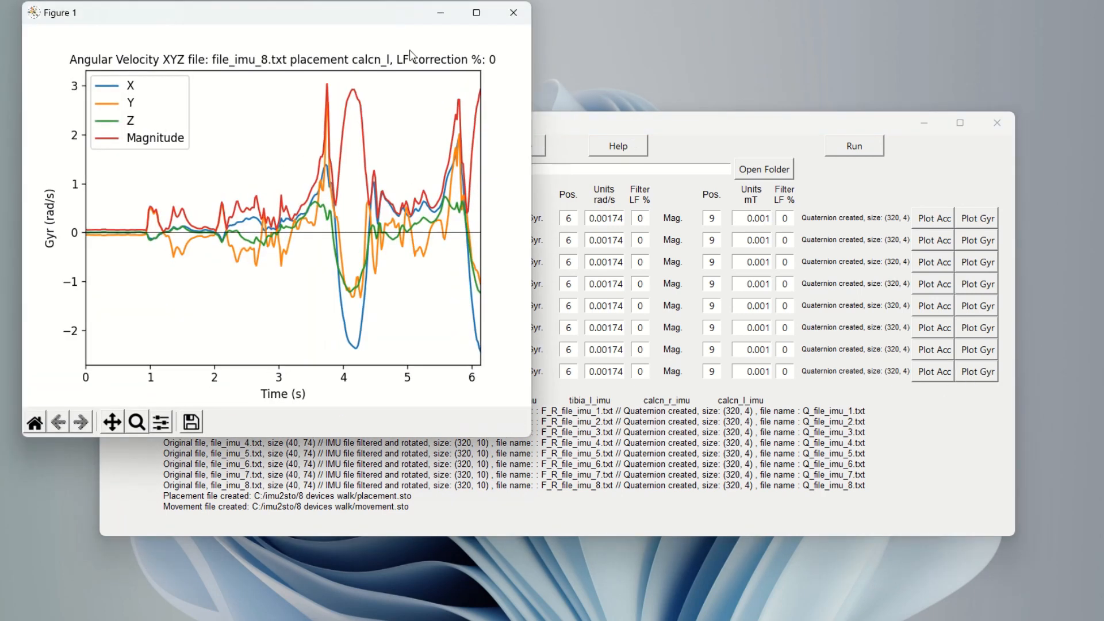
click(513, 13)
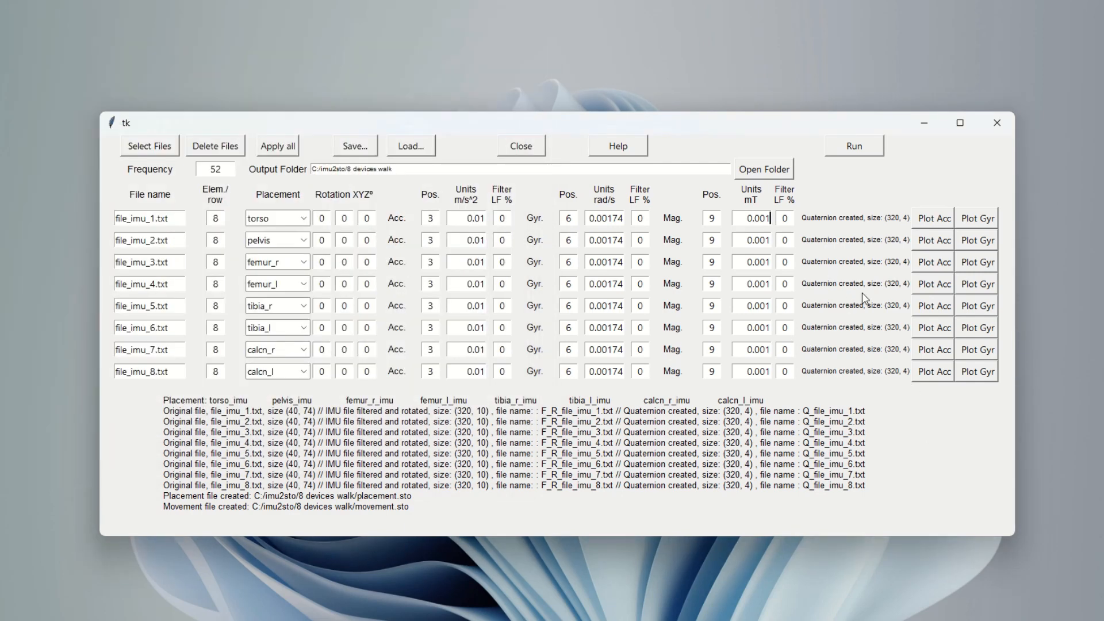
click(932, 371)
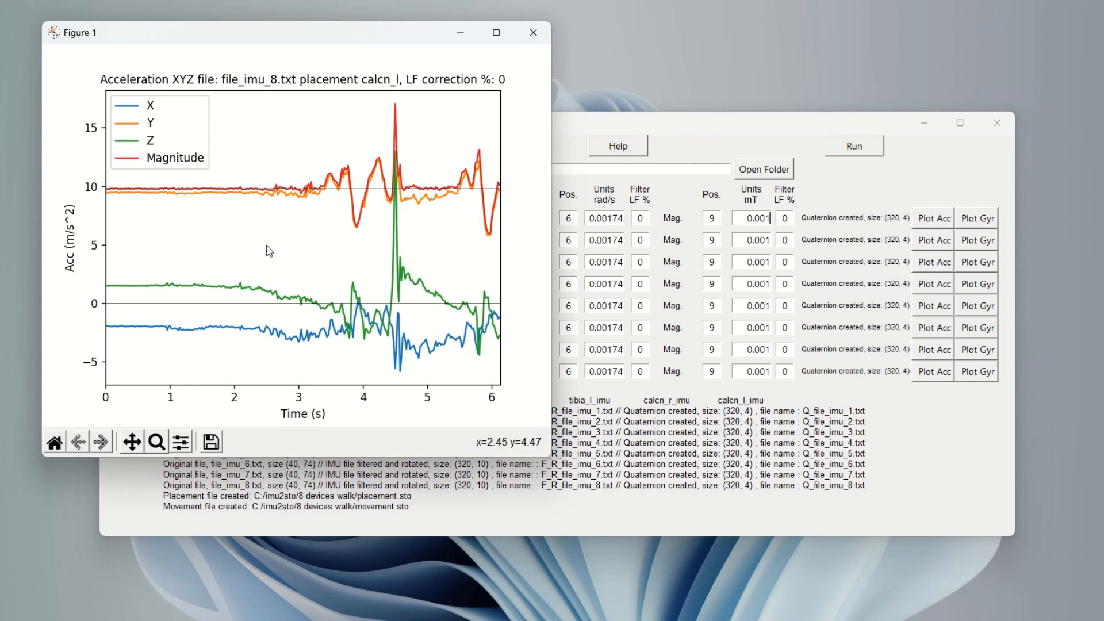
click(159, 444)
drag(241, 279, 363, 355)
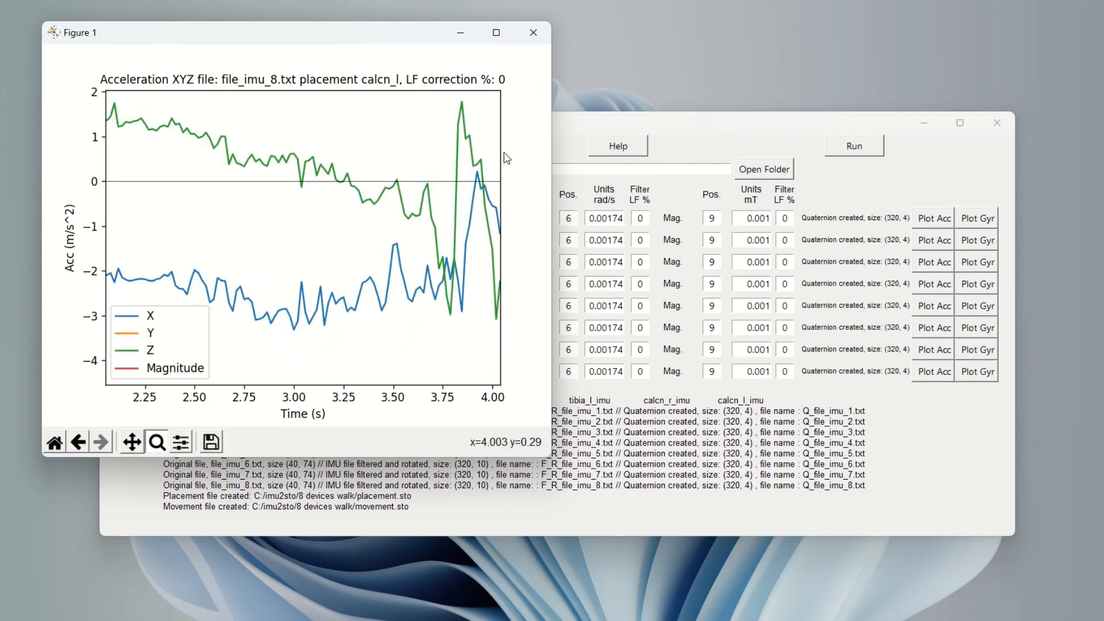
click(533, 32)
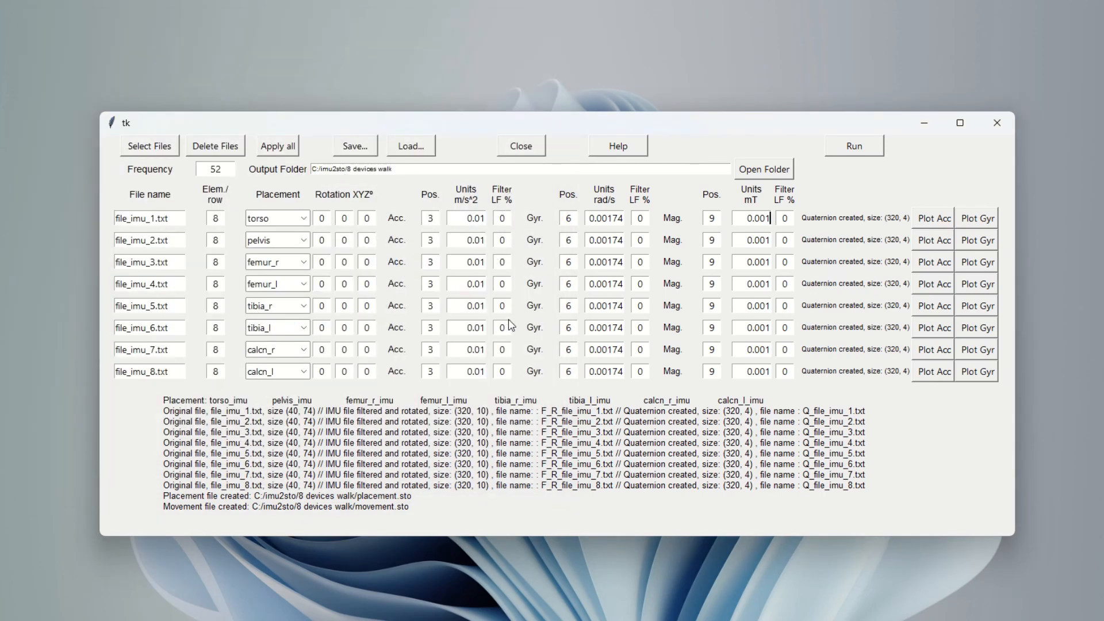
- Apply a 50% accelerometer filter to all files, rerun the conversion and view the calcn_l acceleration plot
double_click(499, 219)
click(268, 146)
click(862, 152)
click(934, 372)
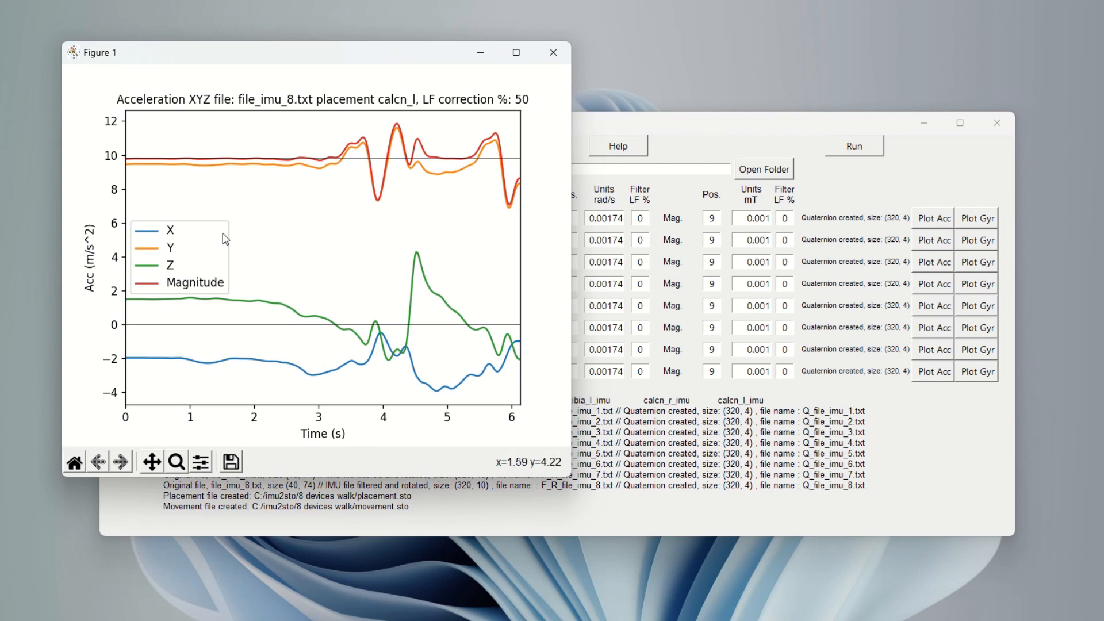
click(553, 52)
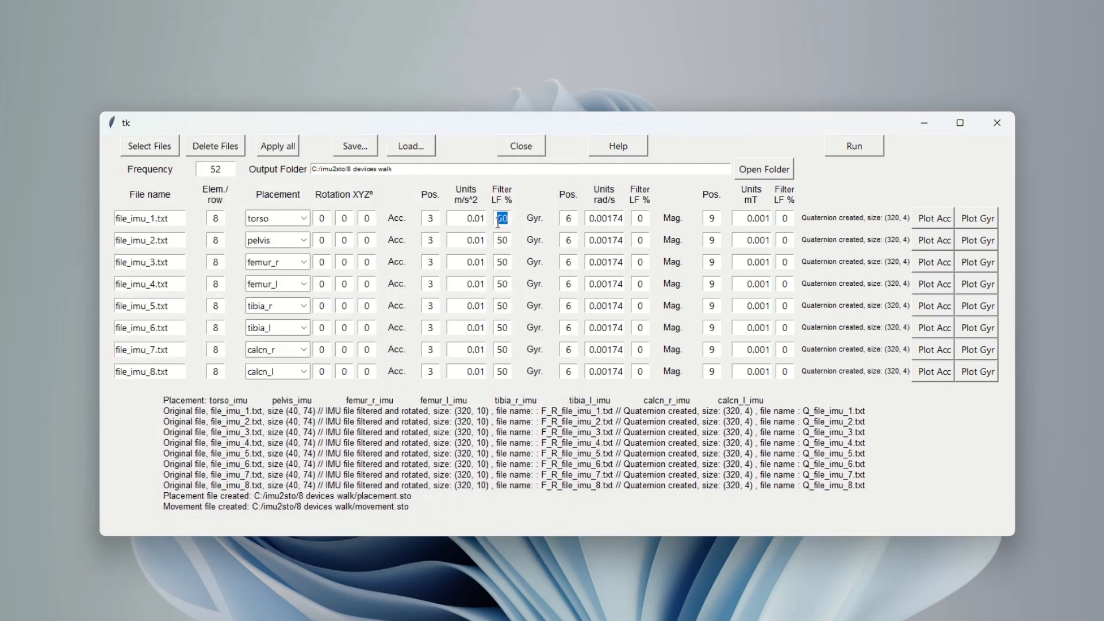
- Apply the first file's accelerometer filter setting to all files and open the output folder to review the generated files
click(281, 150)
click(786, 173)
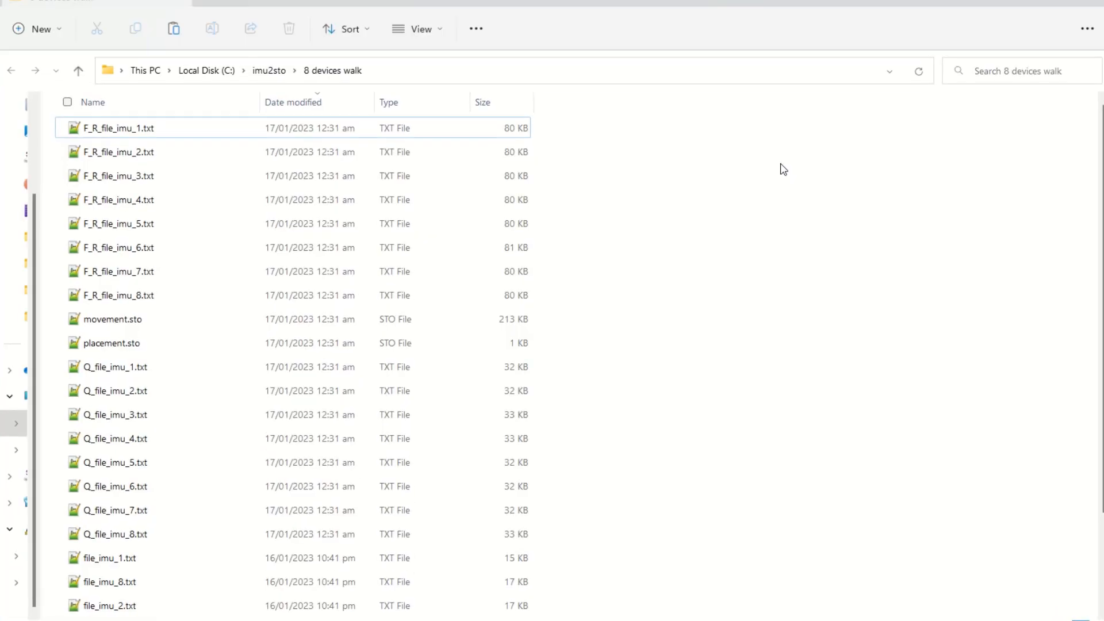
scroll(167, 224, down, 1)
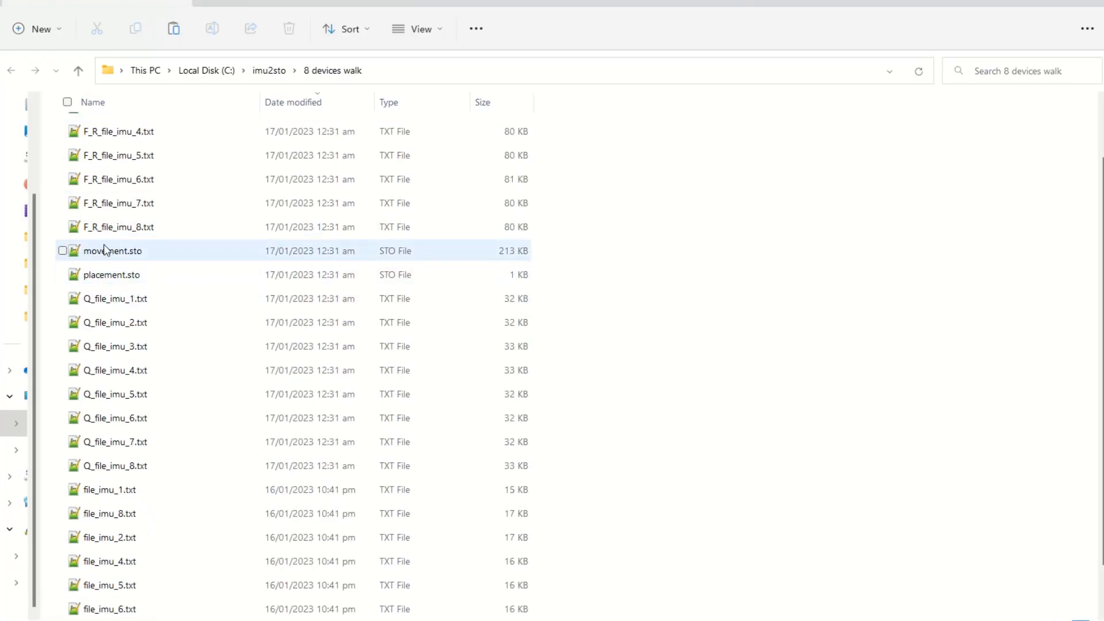
scroll(98, 288, down, 1)
scroll(99, 288, up, 2)
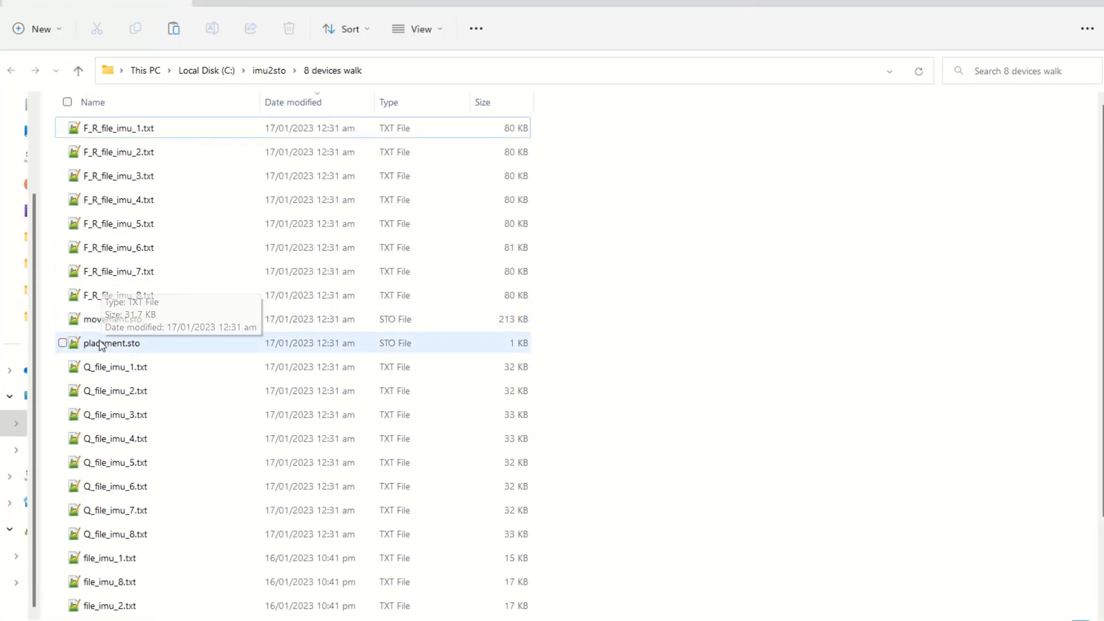
- Open movement.sto in the text editor and examine its sensor column headings and quaternion rows
double_click(110, 318)
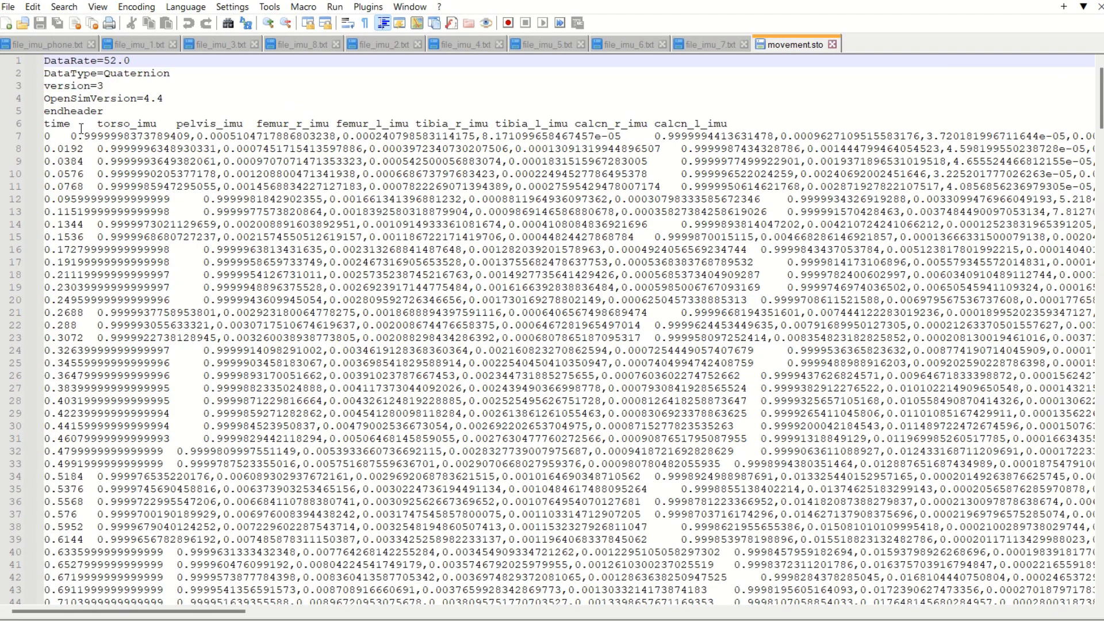
drag(45, 124, 767, 125)
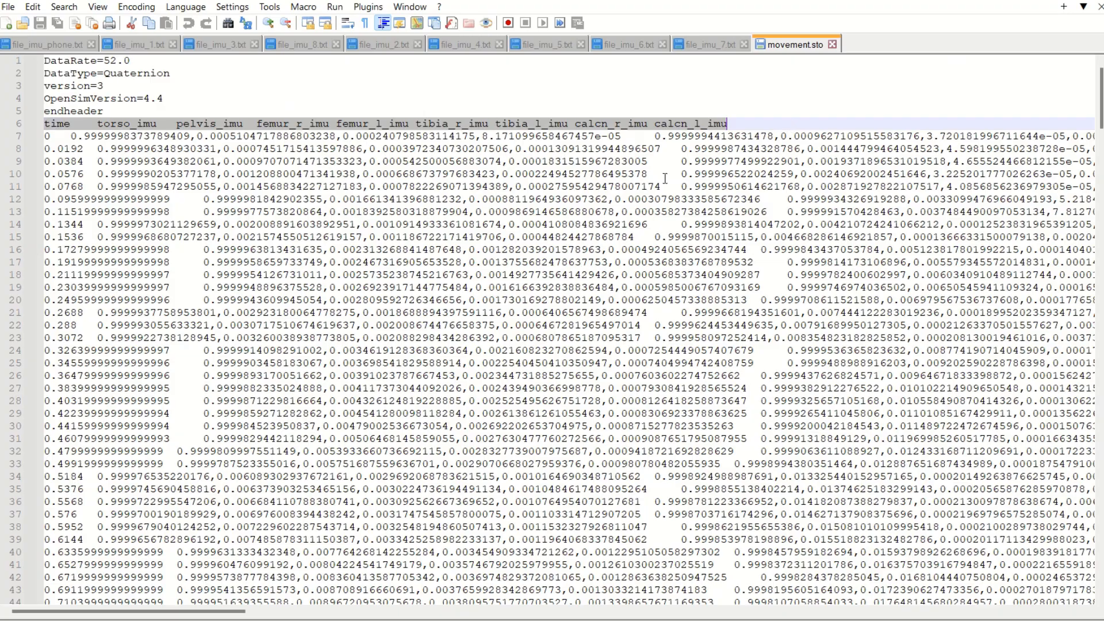
scroll(573, 256, down, 14)
scroll(574, 256, down, 12)
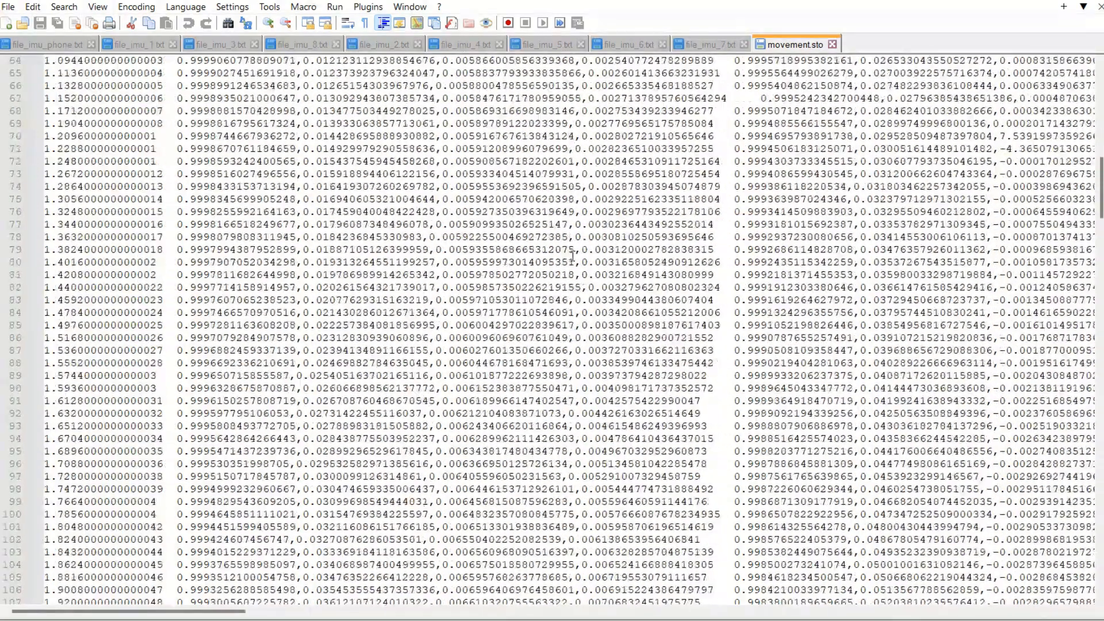
scroll(573, 256, up, 12)
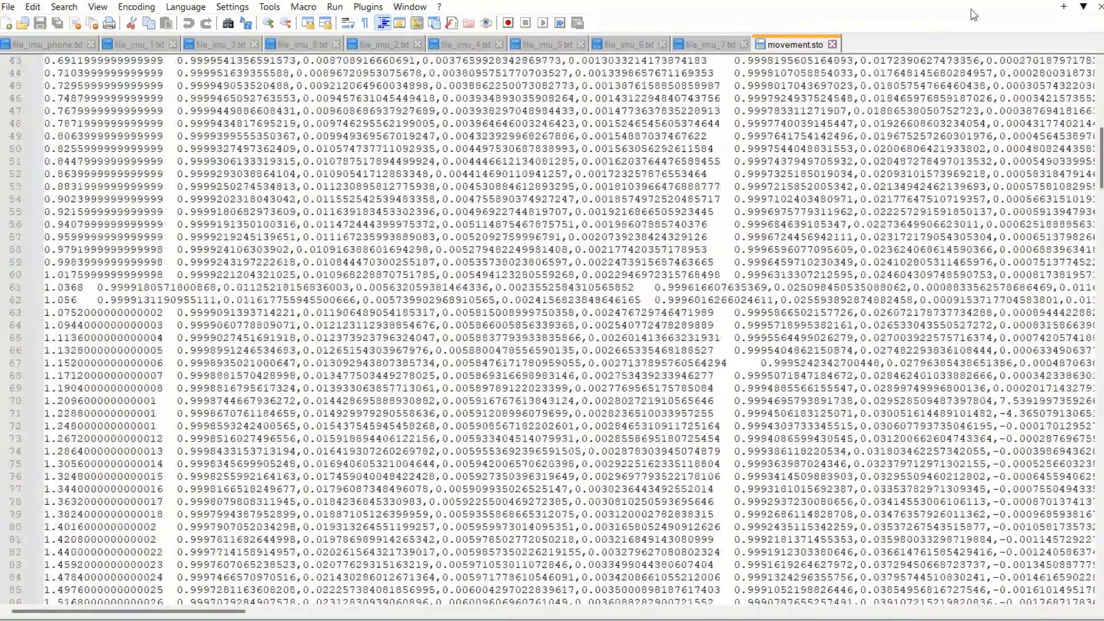
click(1030, 1)
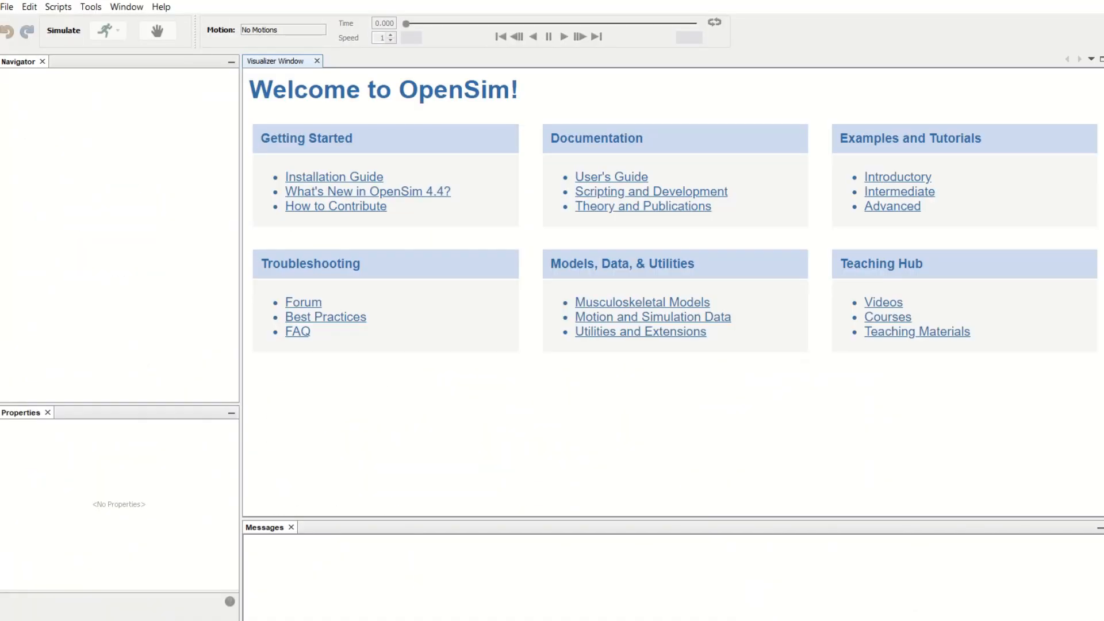
- In OpenSim, open the model Rajagopal2015_opensense.osim from the imu2sto folder
click(10, 8)
click(26, 23)
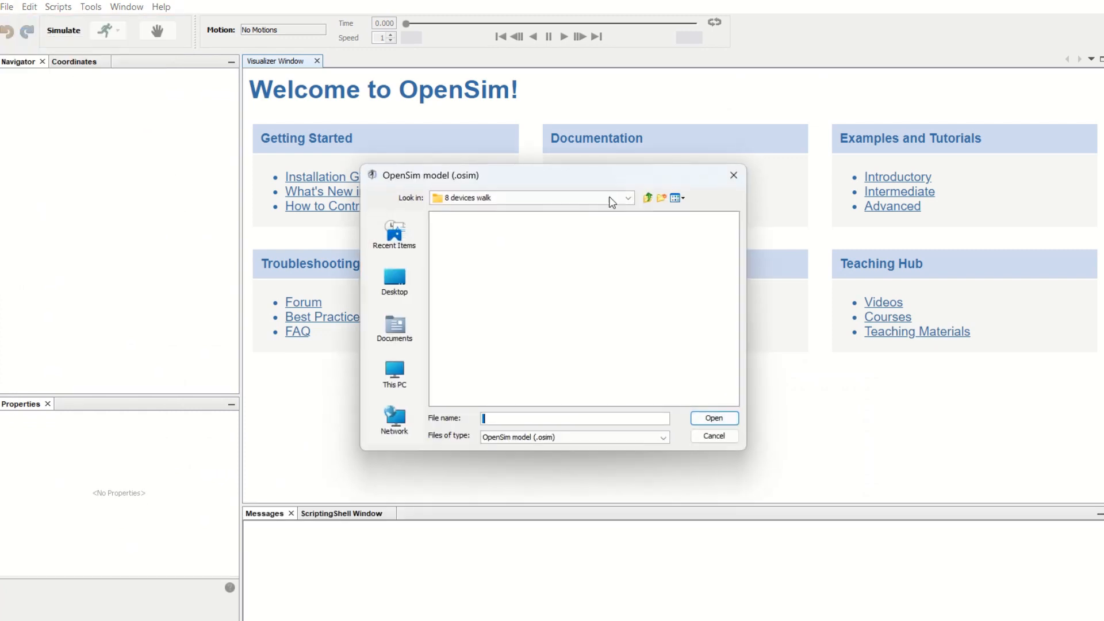
click(648, 198)
double_click(500, 247)
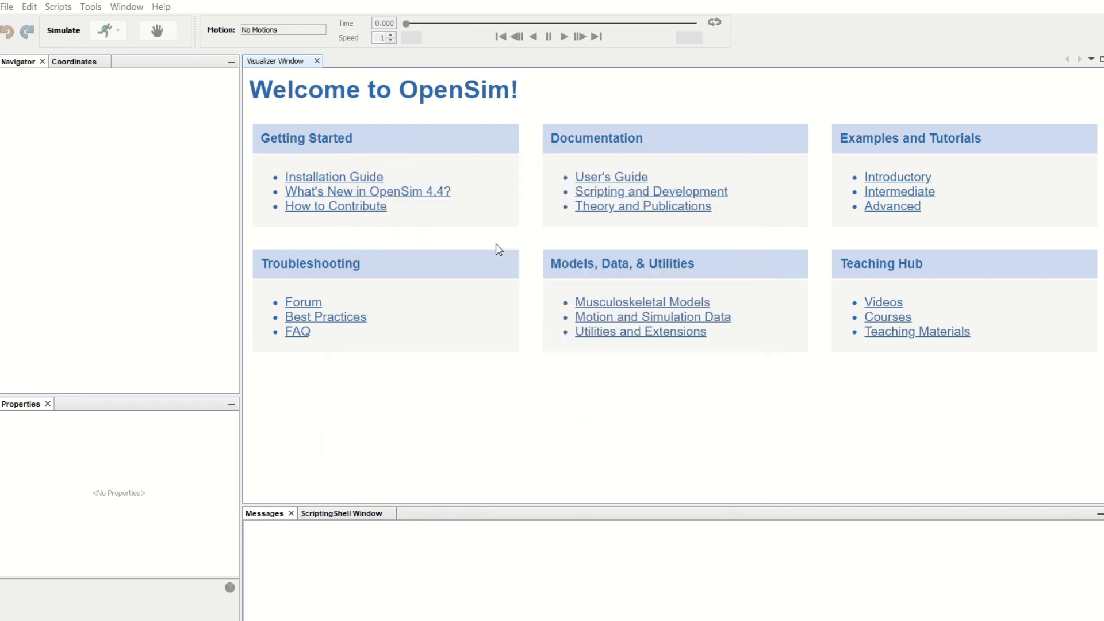
- Start the IMU Placer tool and load placement.sto from the 8 devices walk folder as the placement pose orientation file
click(90, 7)
click(121, 61)
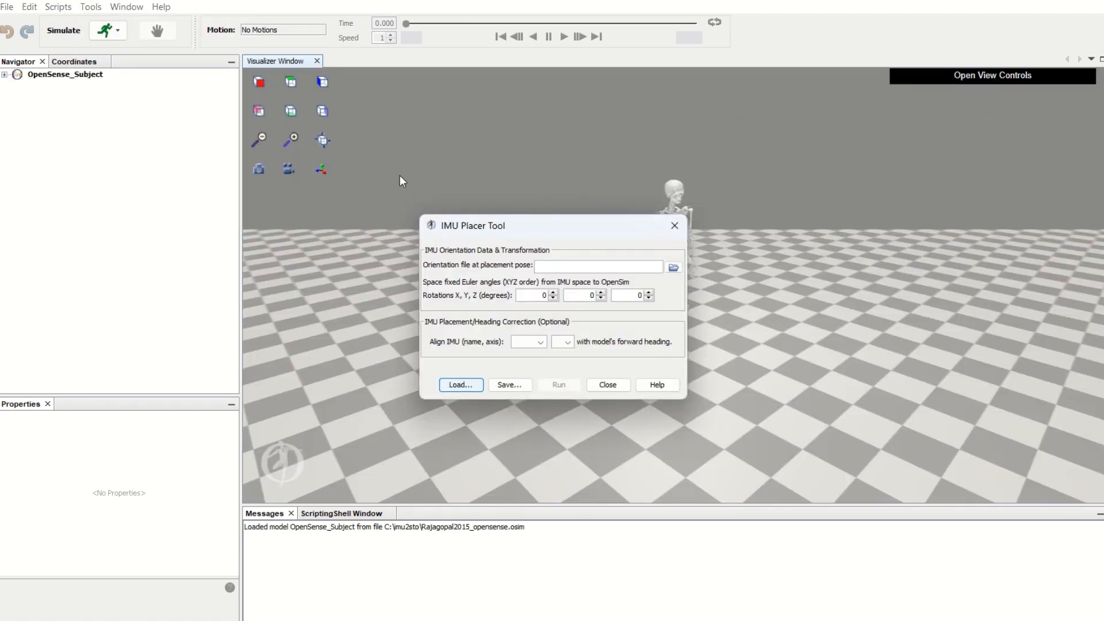
drag(486, 227, 195, 206)
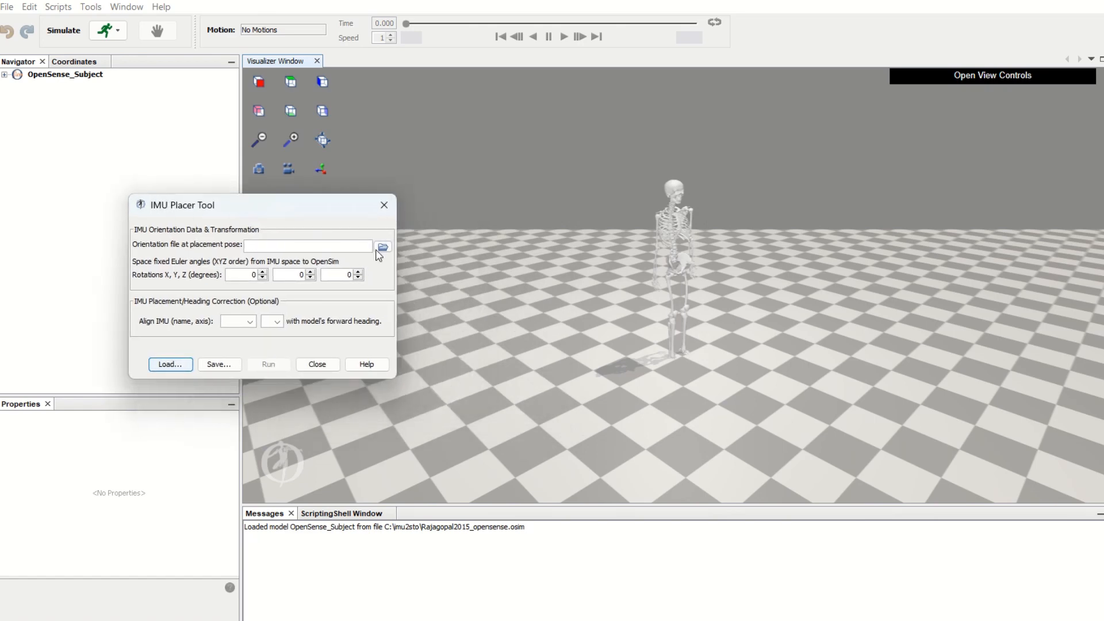
click(383, 247)
click(477, 222)
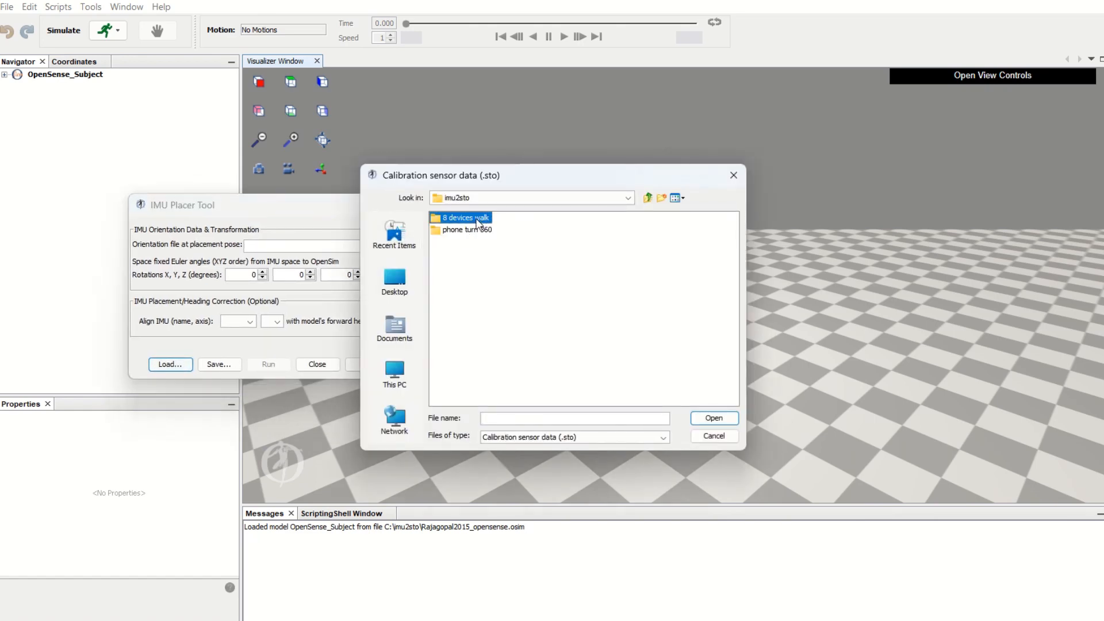
double_click(476, 222)
double_click(472, 230)
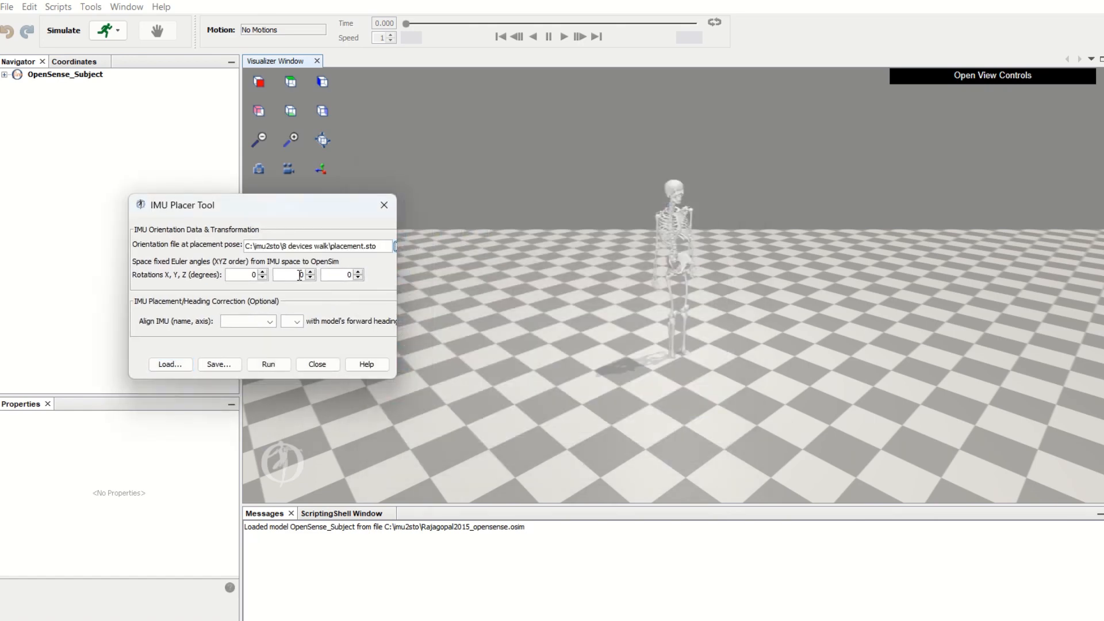
- Set the IMU Placer's Y rotation to 90 degrees, align torso_imu's z axis with the model's forward heading, run the calibration and close the tool
click(302, 275)
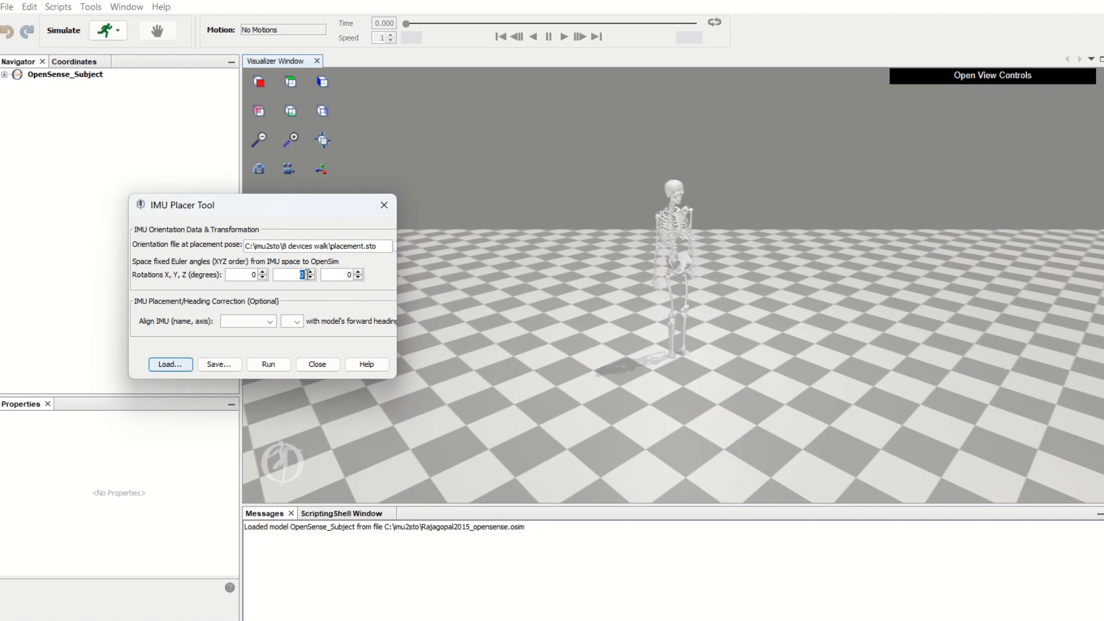
click(270, 321)
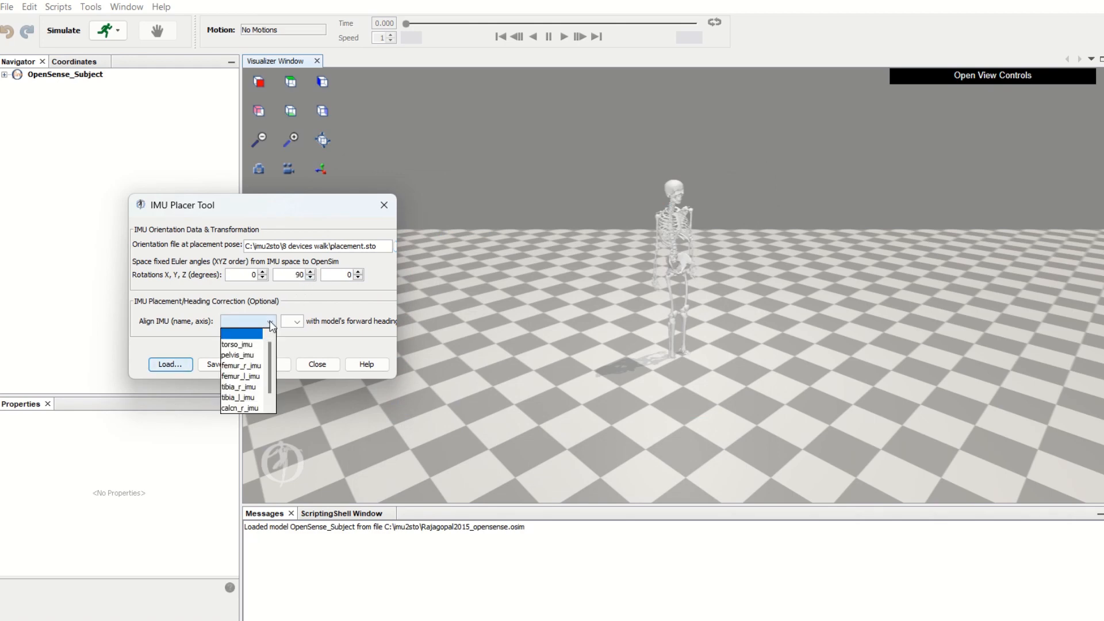
click(237, 345)
click(297, 321)
click(287, 366)
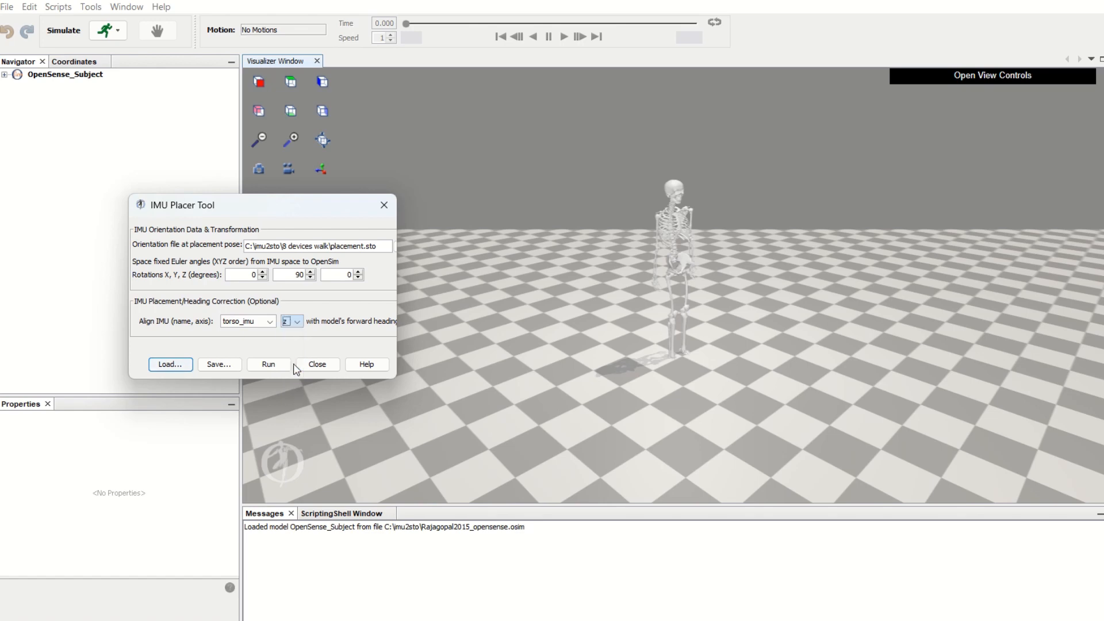
click(268, 364)
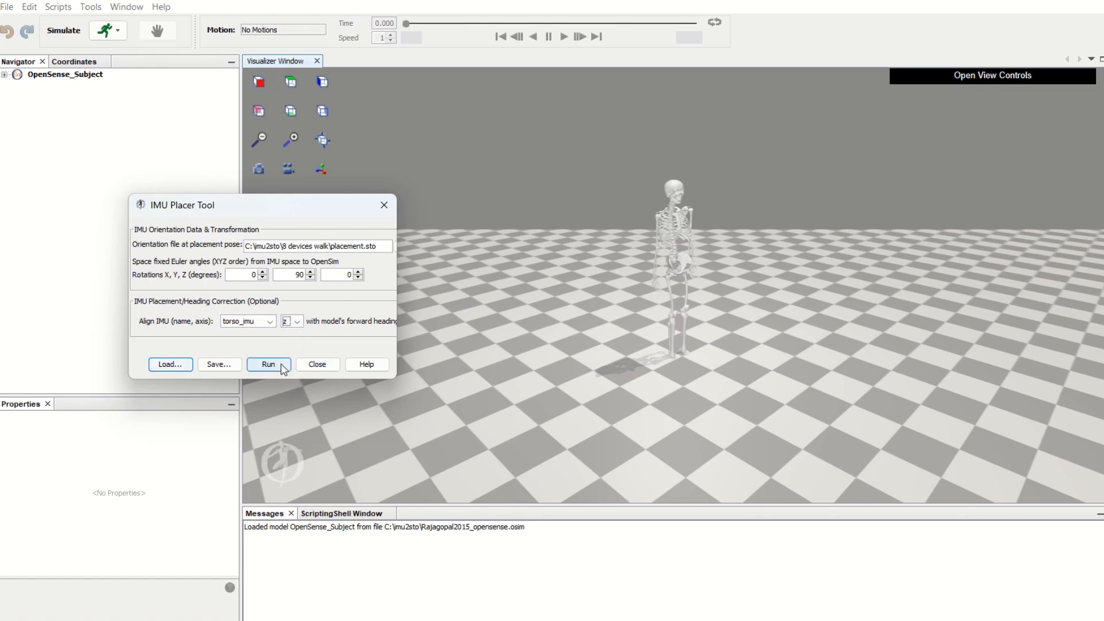
click(331, 368)
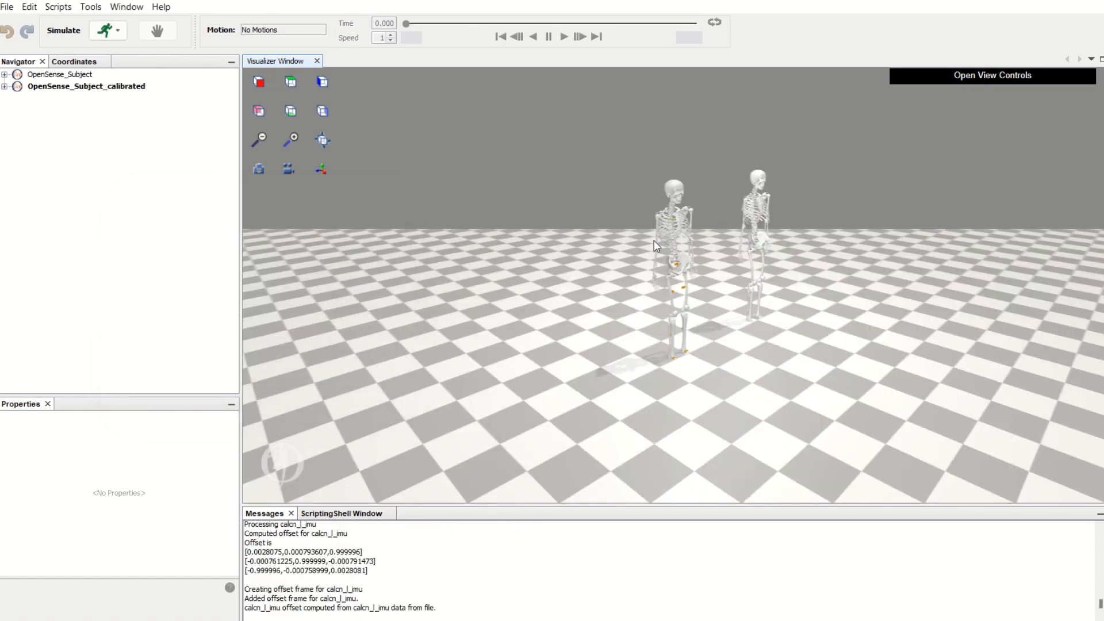
- Examine the IMU positions on the calibrated skeleton and check the sensor placements and rotations in the converter window
scroll(740, 199, up, 6)
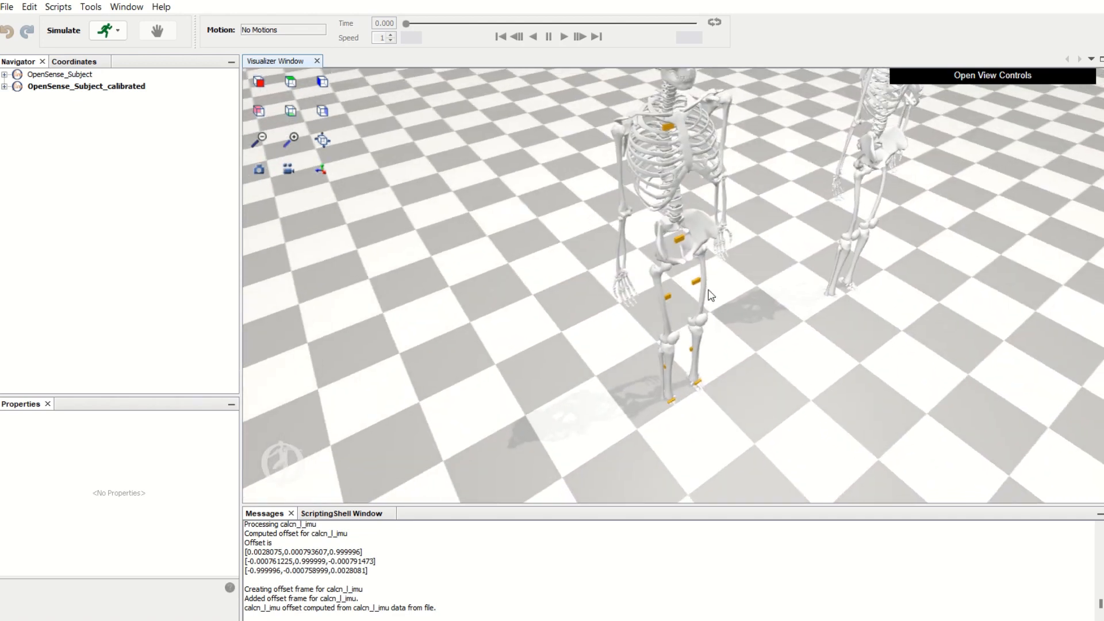
drag(707, 291, 671, 257)
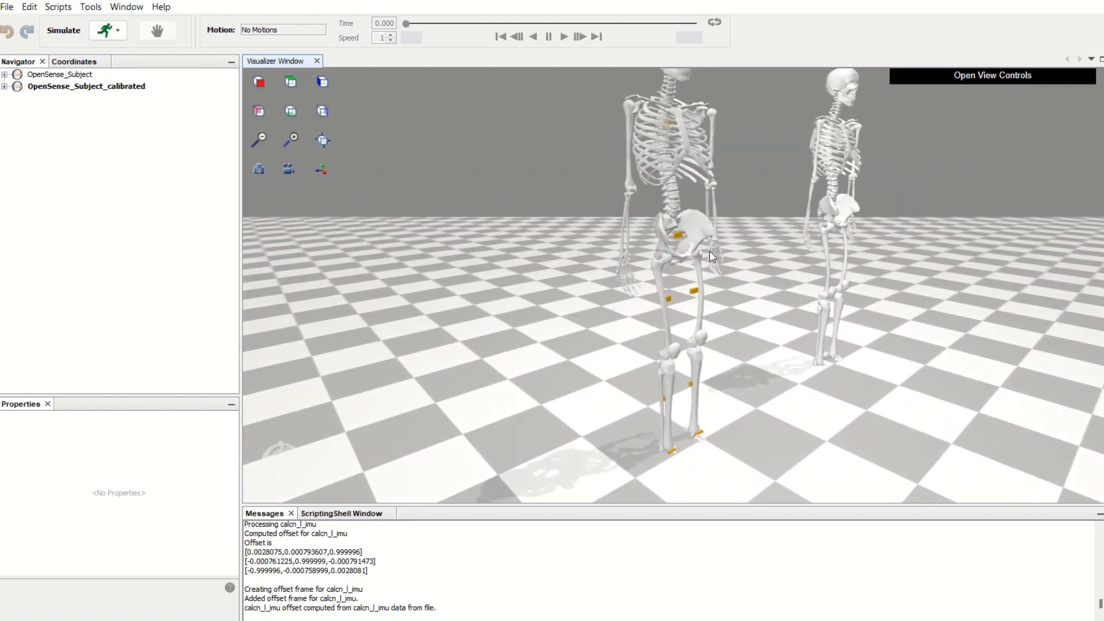
mouse_move(695, 310)
mouse_down()
mouse_move(694, 299)
mouse_move(692, 318)
mouse_up()
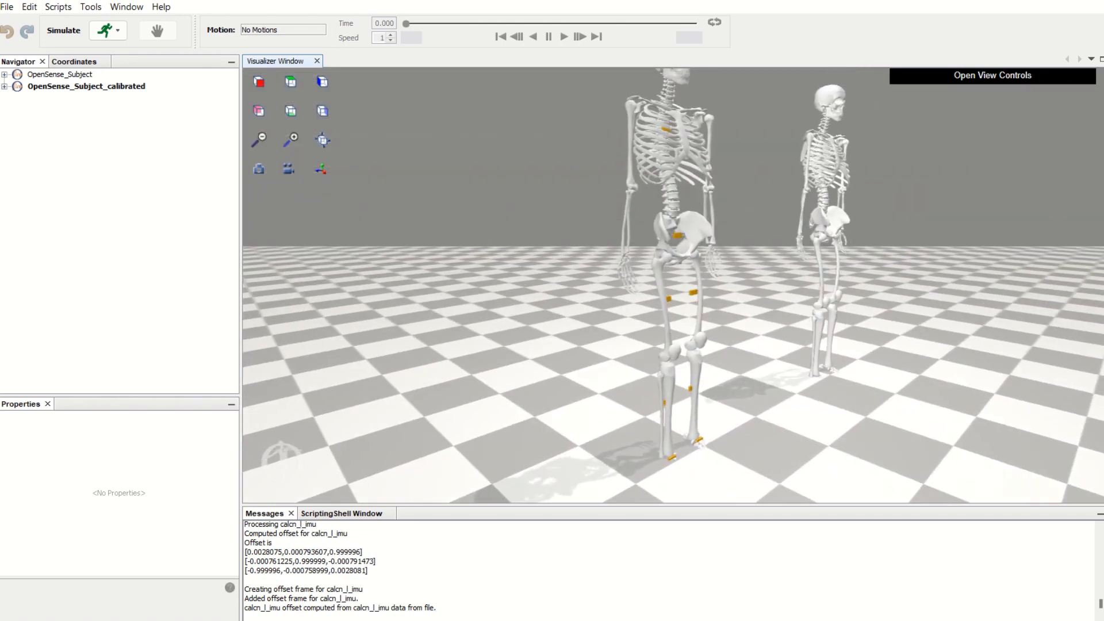
click(685, 619)
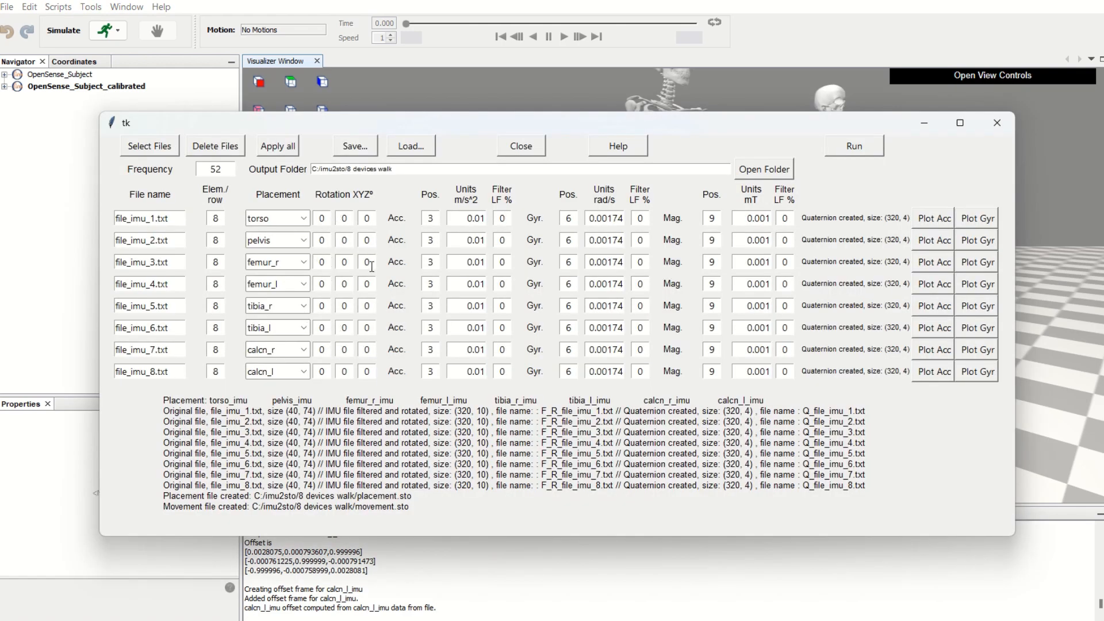
click(924, 123)
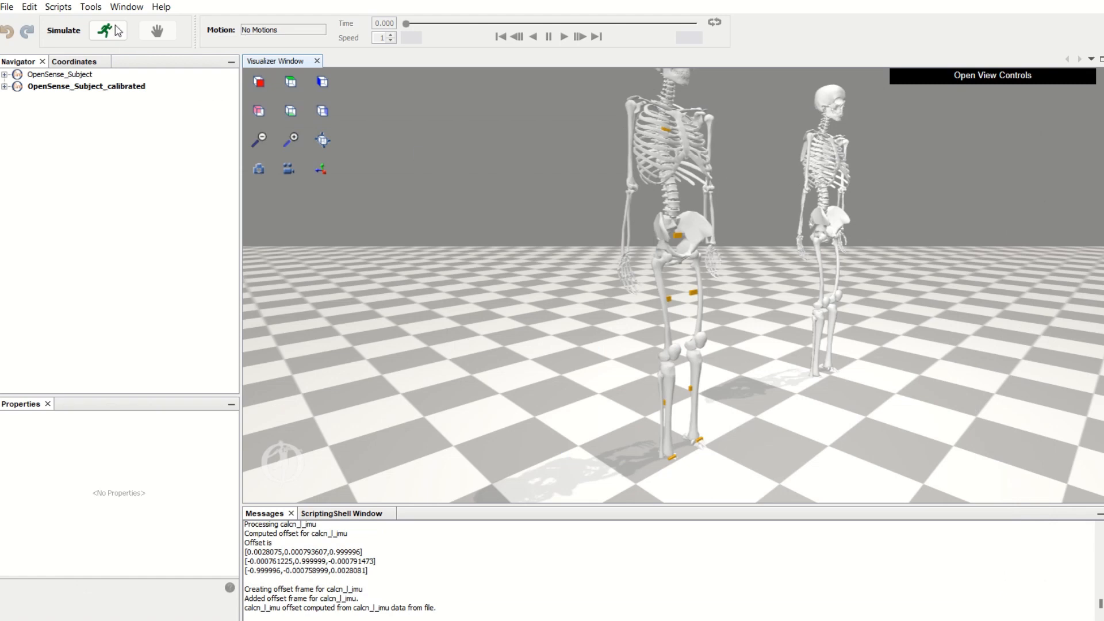
- Run IMU Inverse Kinematics on movement.sto from the 8 devices walk folder with a 90-degree Y rotation
click(101, 11)
click(144, 88)
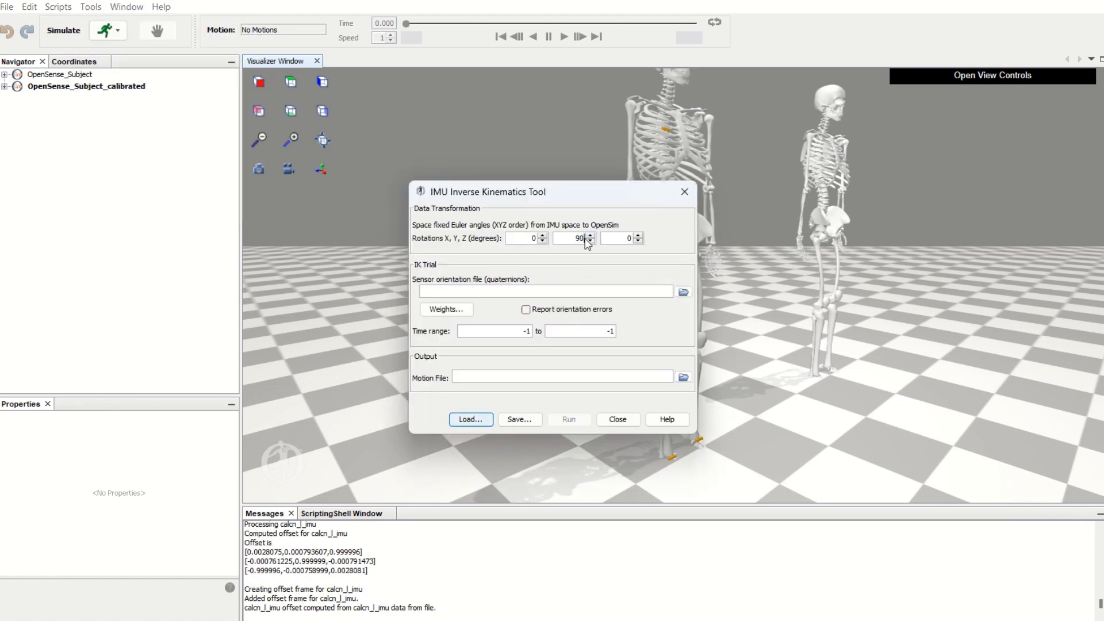
click(682, 292)
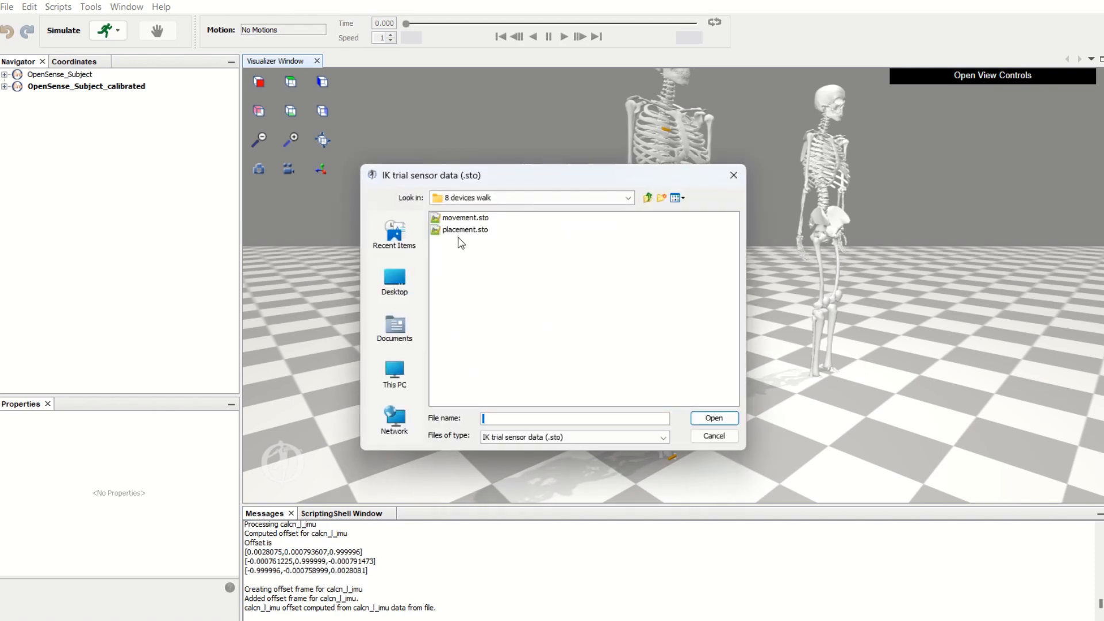
double_click(466, 217)
drag(514, 187, 256, 188)
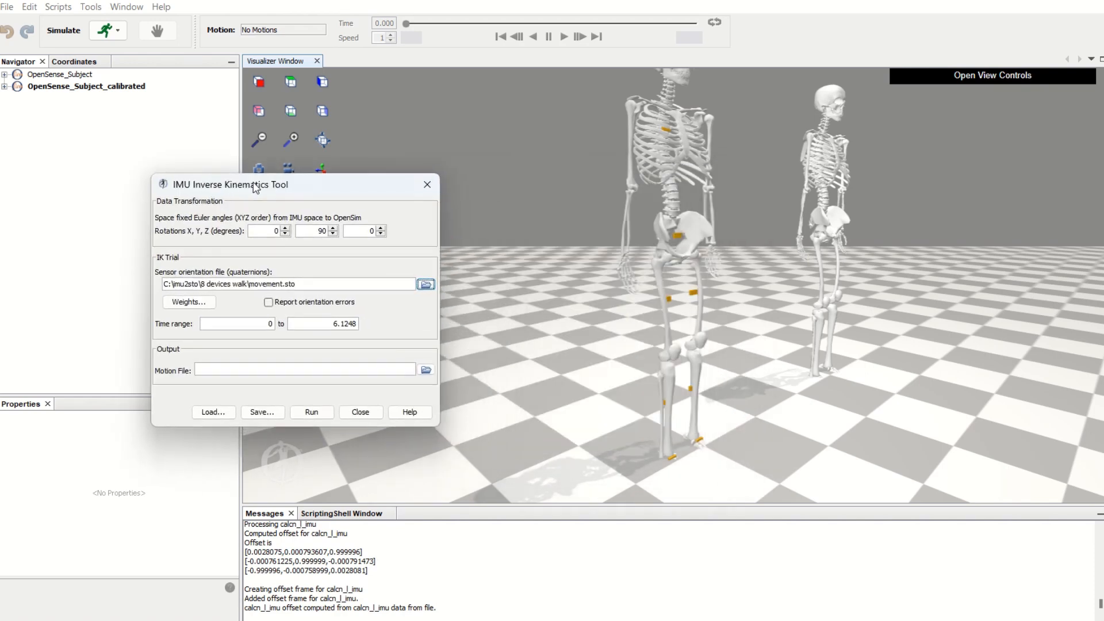
click(330, 408)
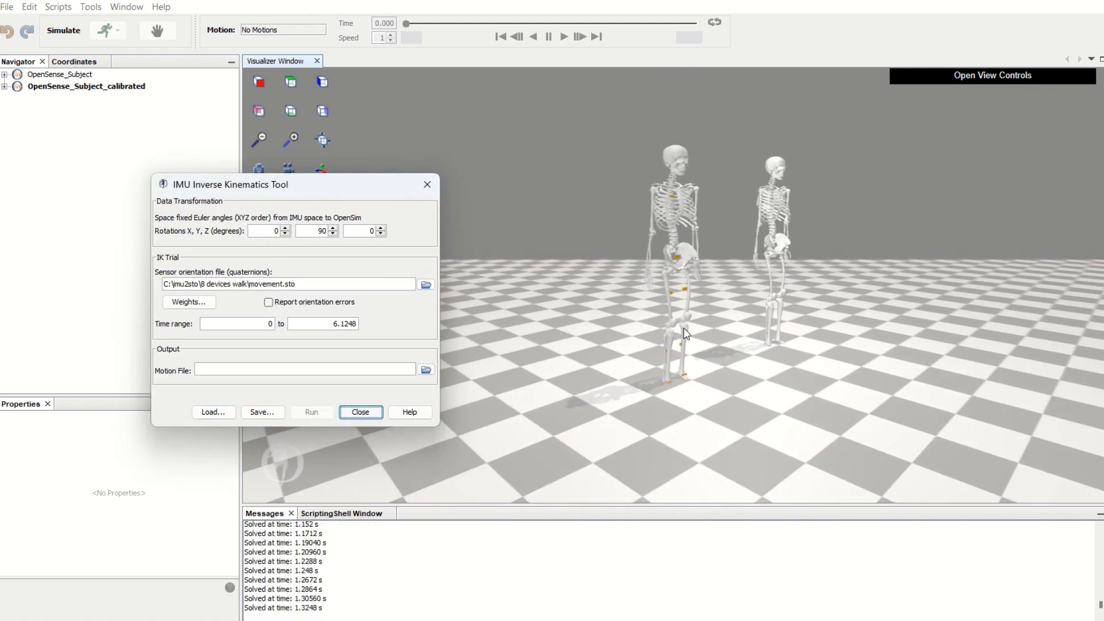